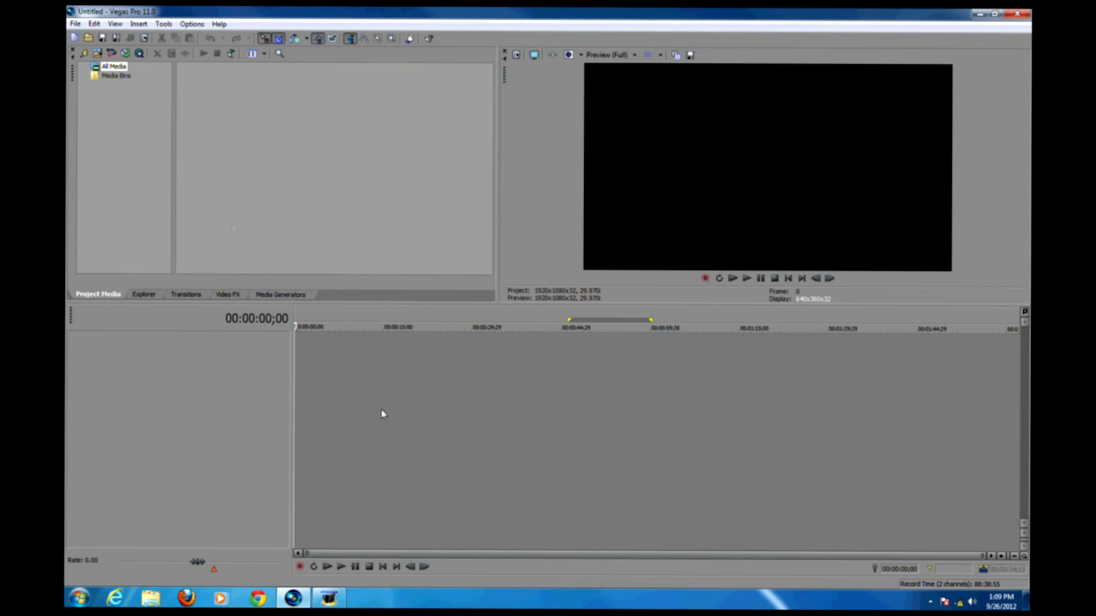
Open the main_clip video from the demon_face_tutorial folder and place it on the timeline
left_click(75, 24)
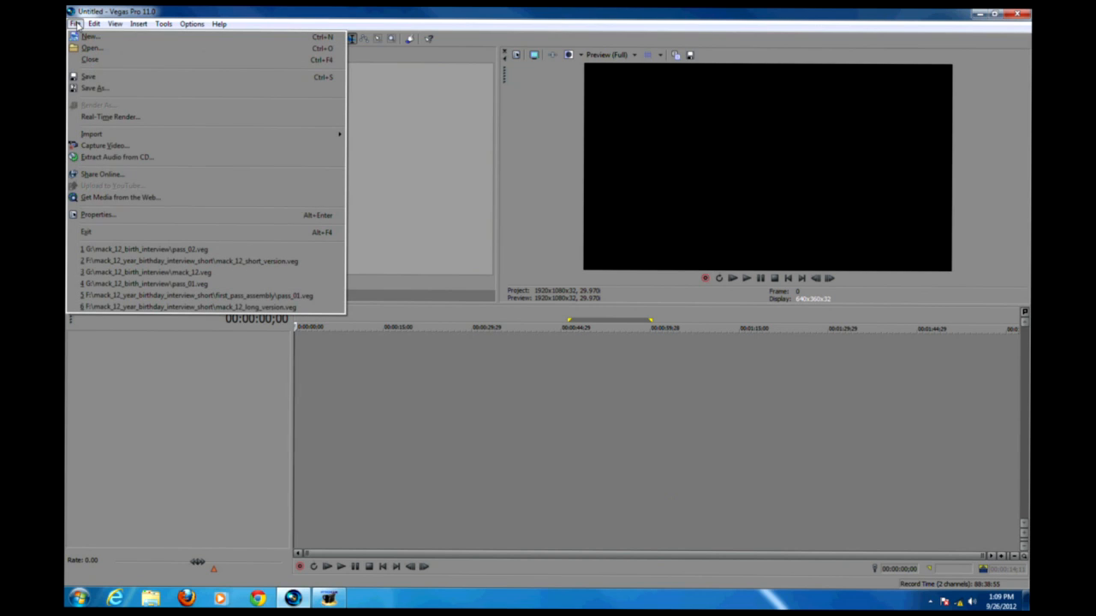
left_click(122, 49)
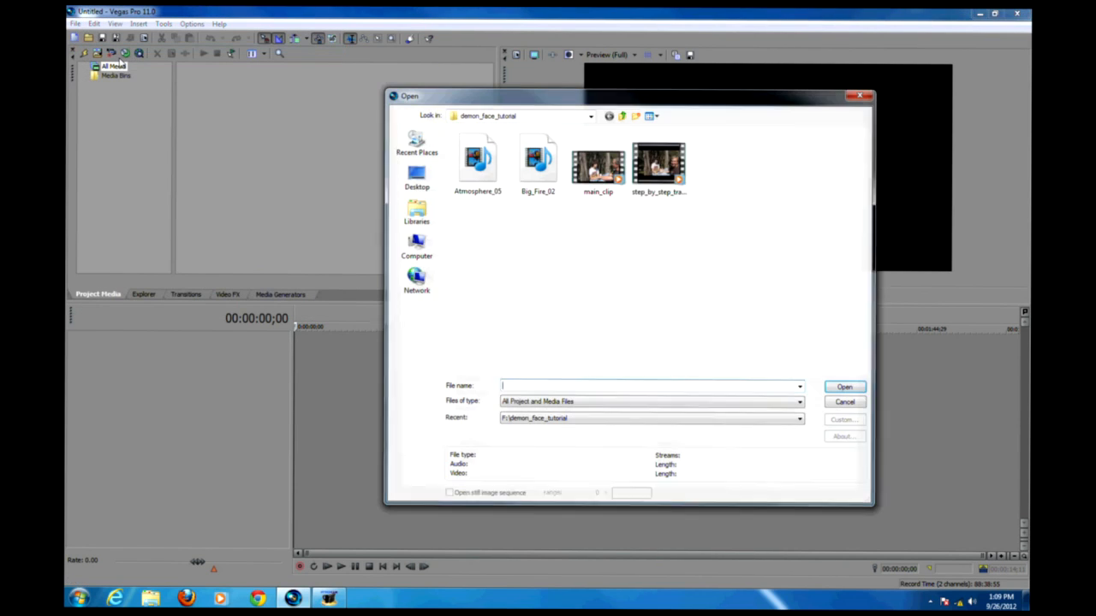
left_click(604, 178)
left_click(841, 389)
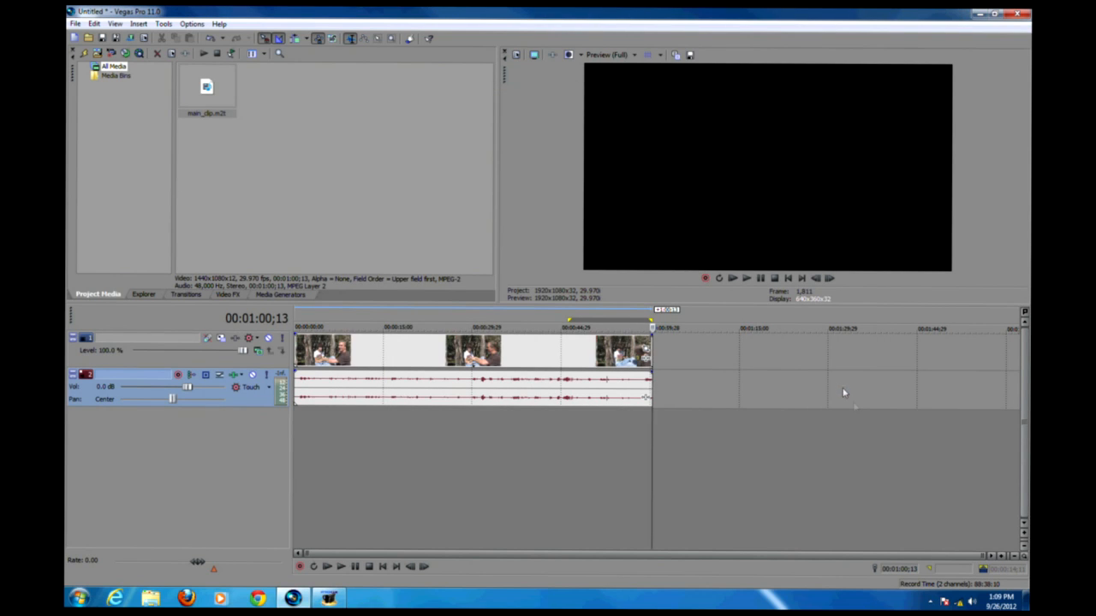
Play the clip from about 00:00:30;24 and stop where the boy screams, at about 00:00:45;29
left_click(476, 359)
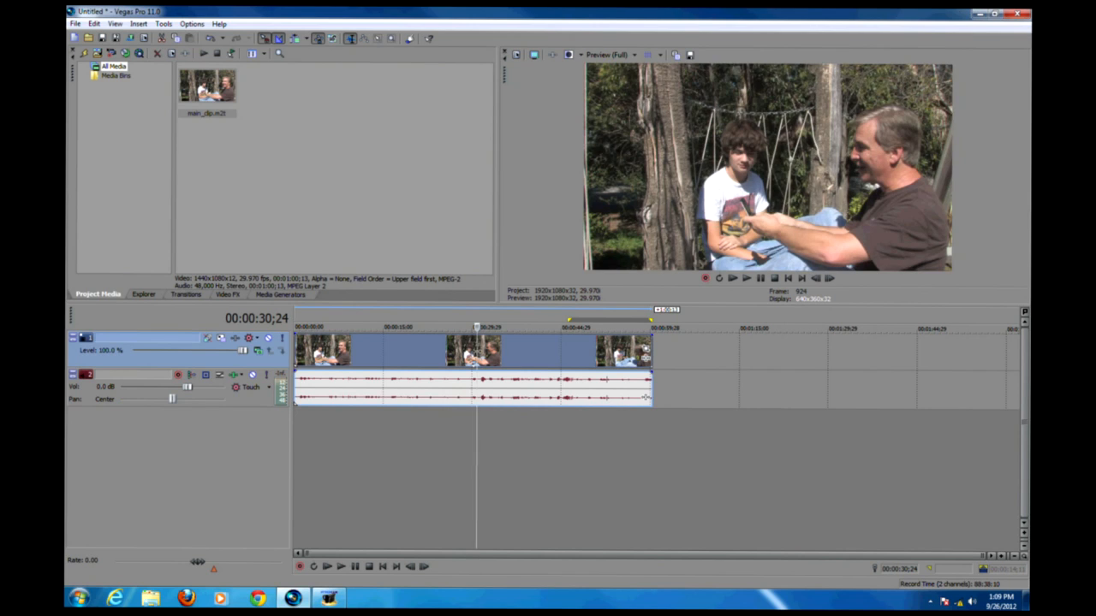
key("space")
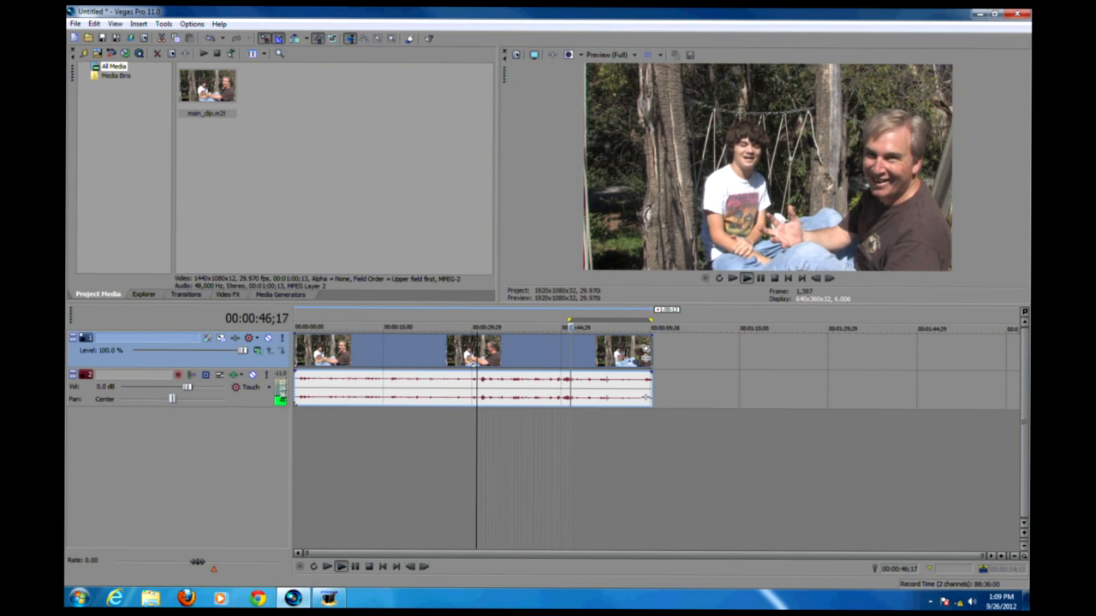
key("k")
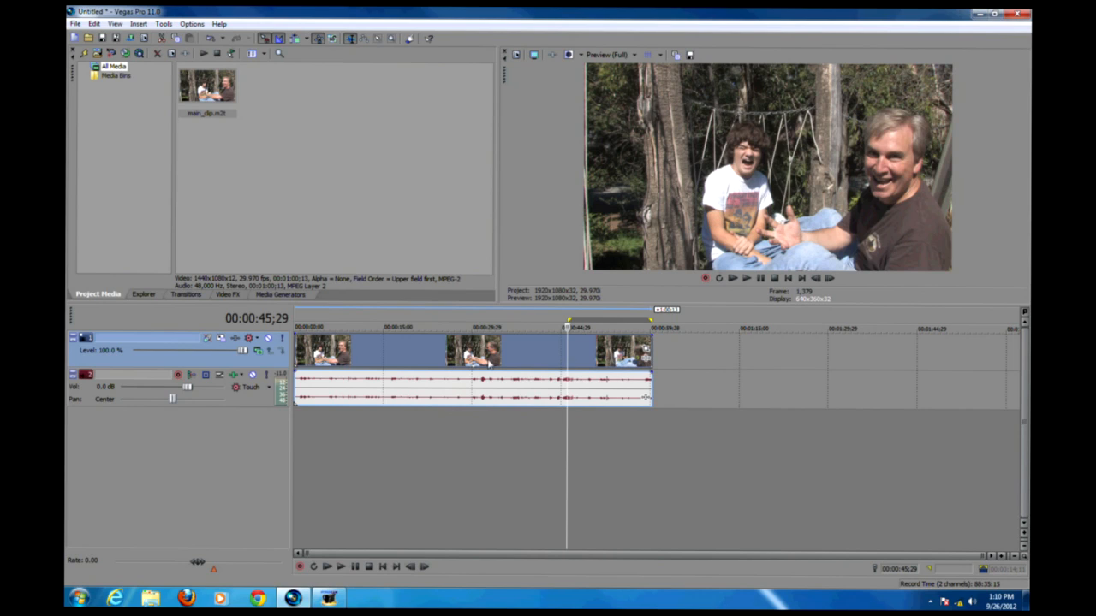
Duplicate the main clip with its audio and align the copy from the timeline start on new tracks below the original
right_click(488, 359)
left_click(428, 367)
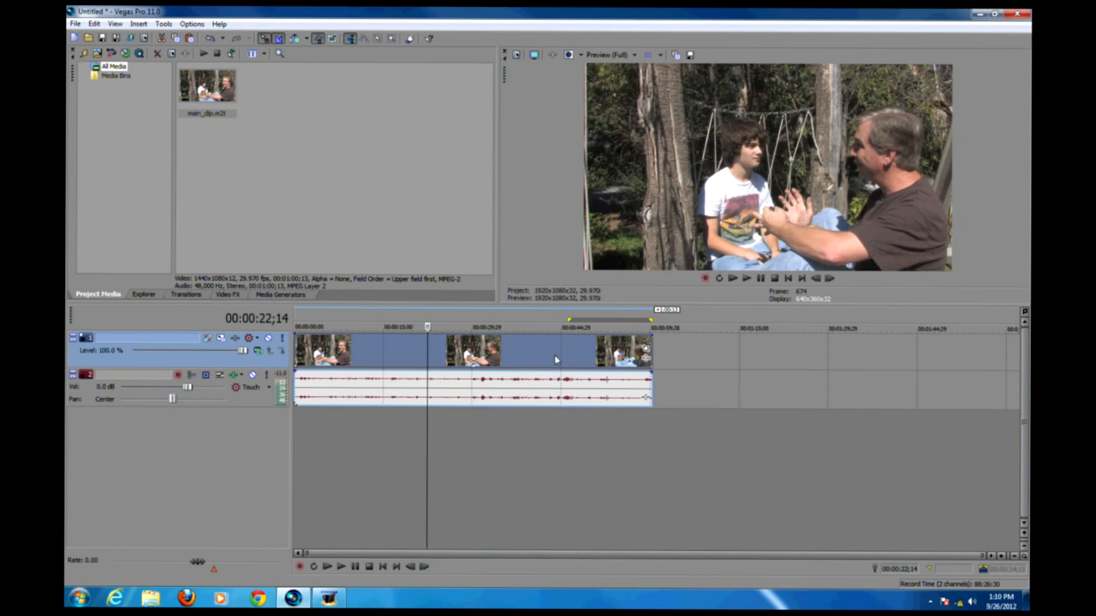
key("ctrl+v")
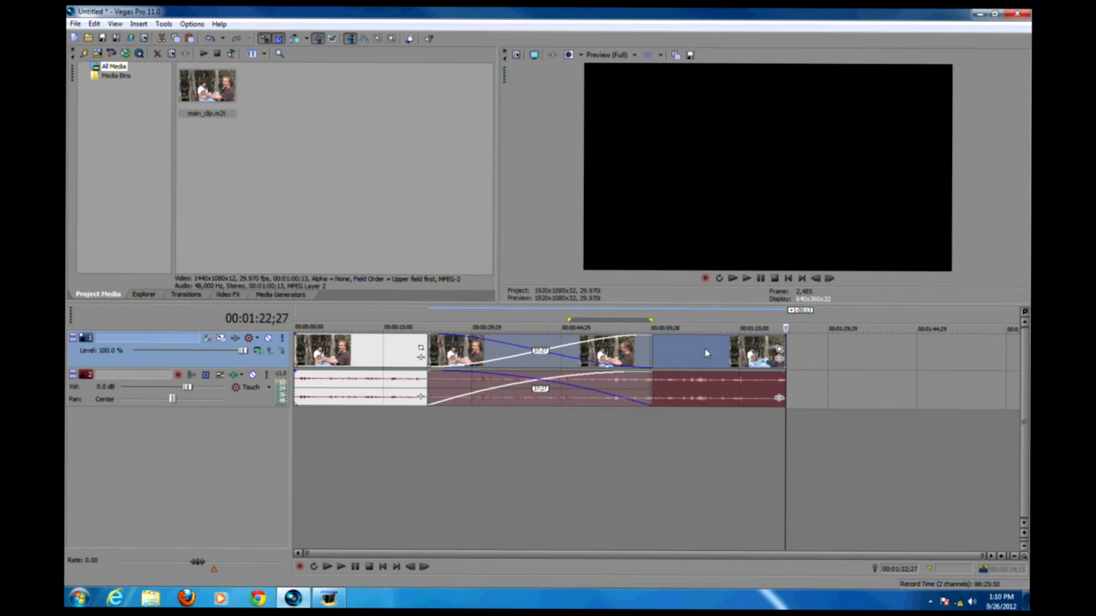
left_click_drag(706, 352, 693, 436)
left_click_drag(559, 439, 557, 441)
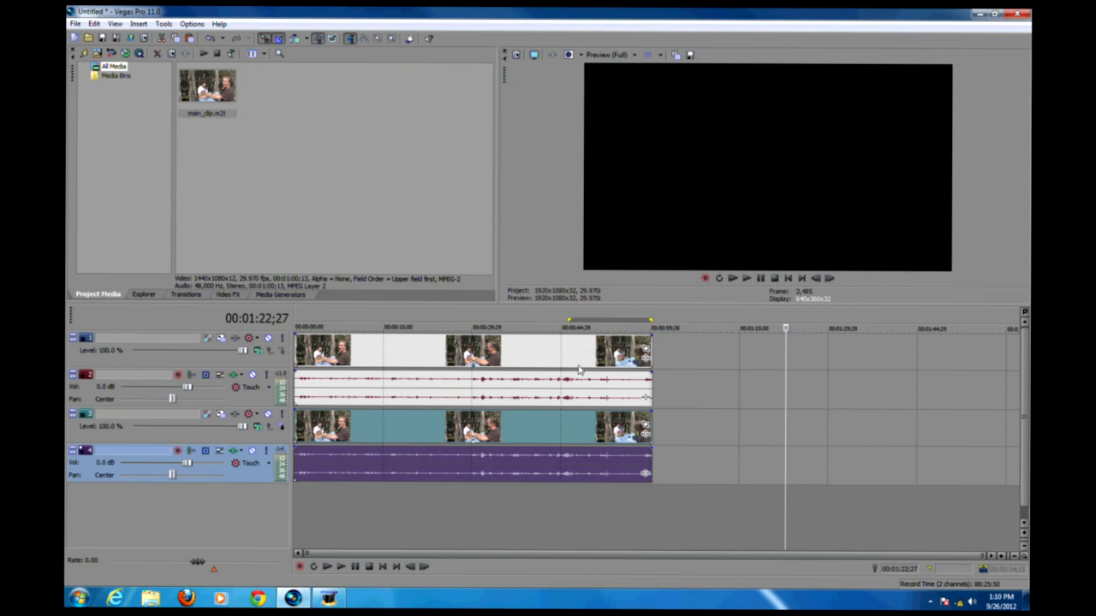
Open Event Pan/Crop for the upper clip, move its playhead to 00:00:45;01 and enable the mask
left_click(534, 358)
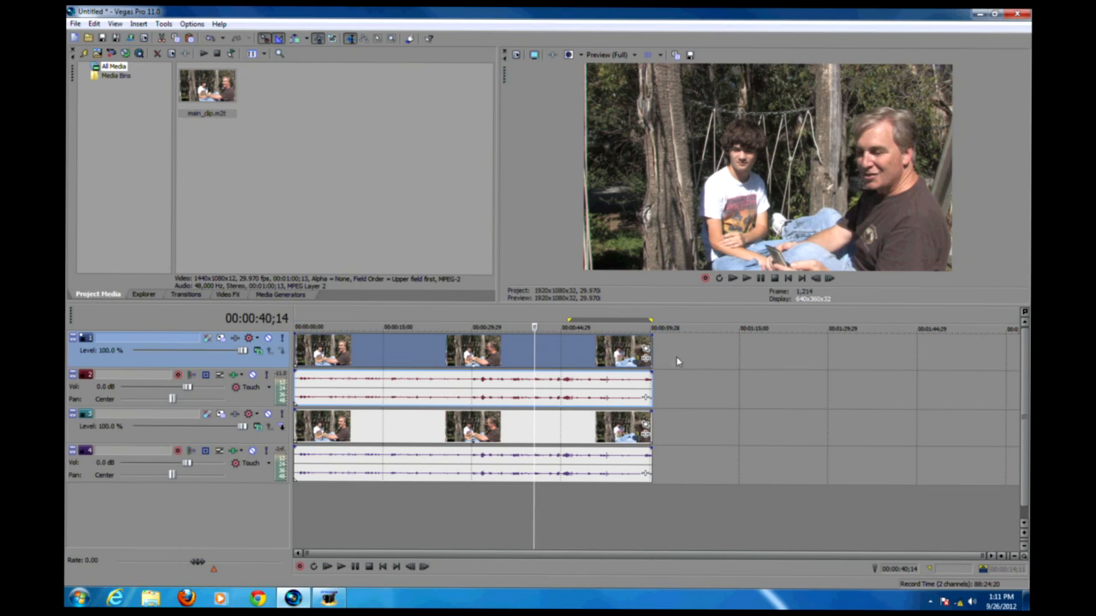
left_click(646, 349)
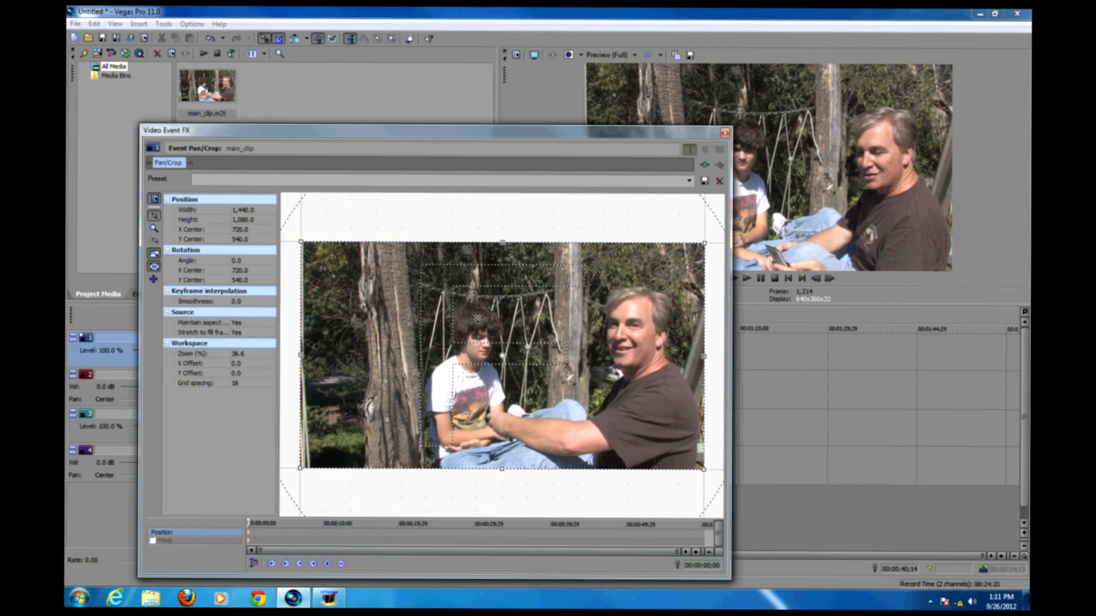
left_click_drag(248, 523, 589, 517)
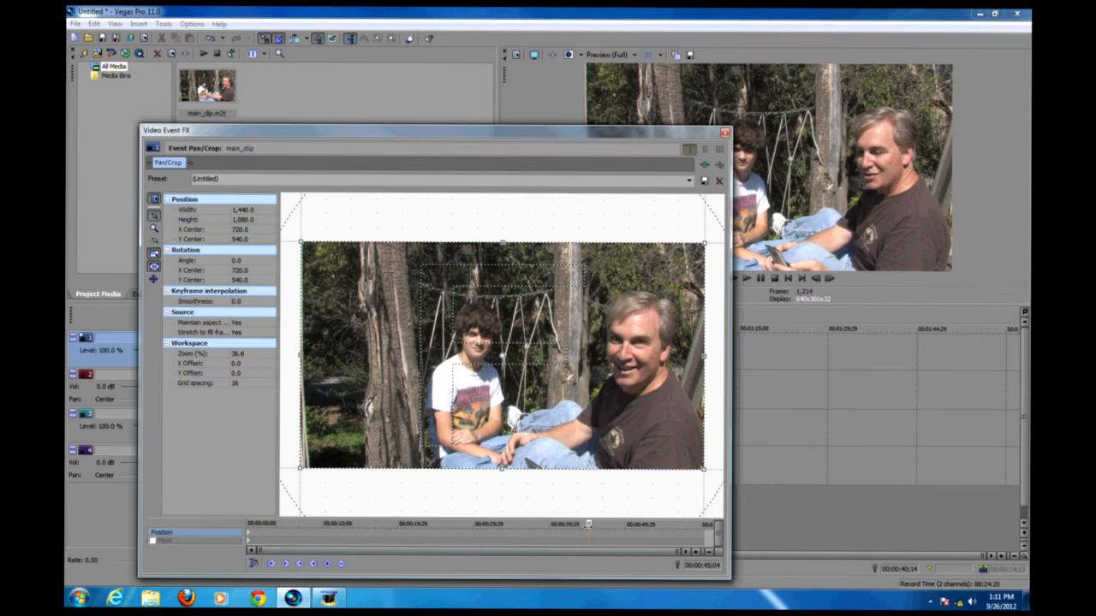
left_click_drag(589, 524, 588, 525)
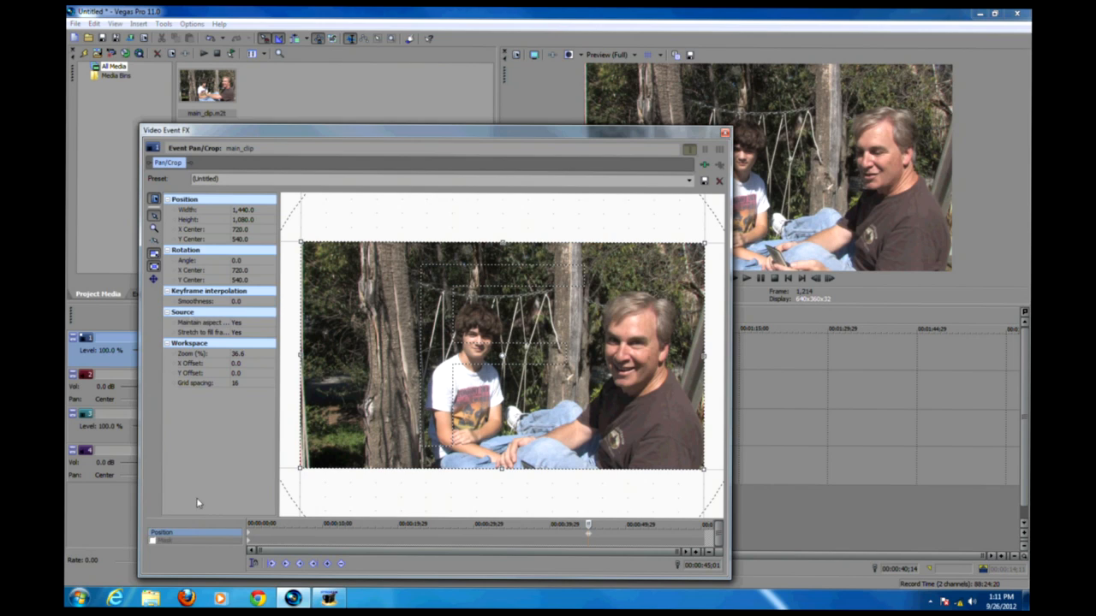
left_click(154, 542)
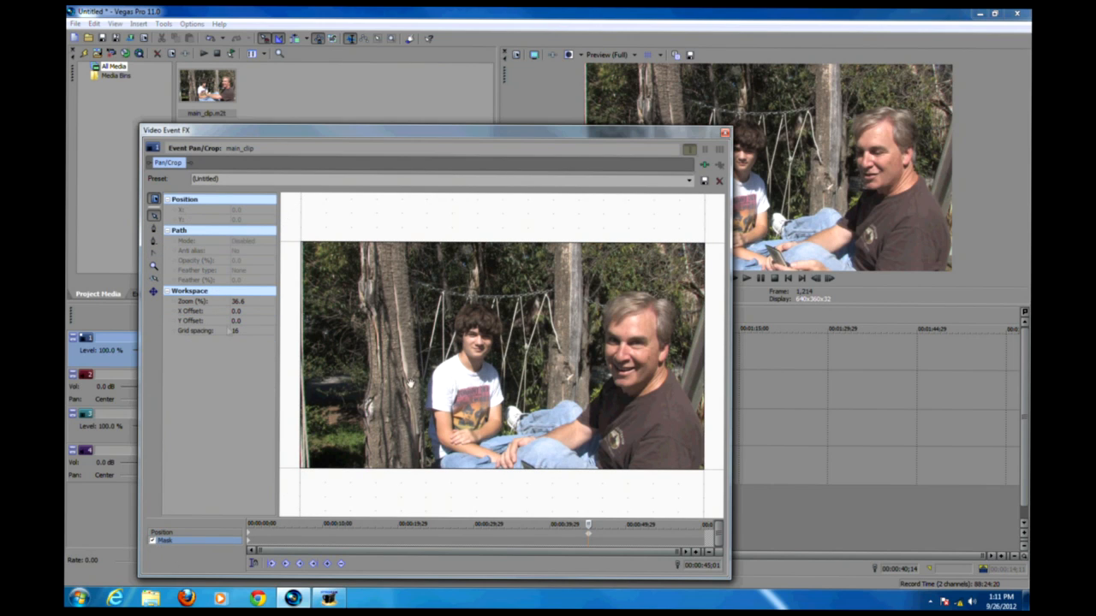
Draw a closed mask with the anchor creation tool around the boy's face and neck, following the hairline and shirt collar
left_click(154, 230)
scroll(456, 368, "up", 6)
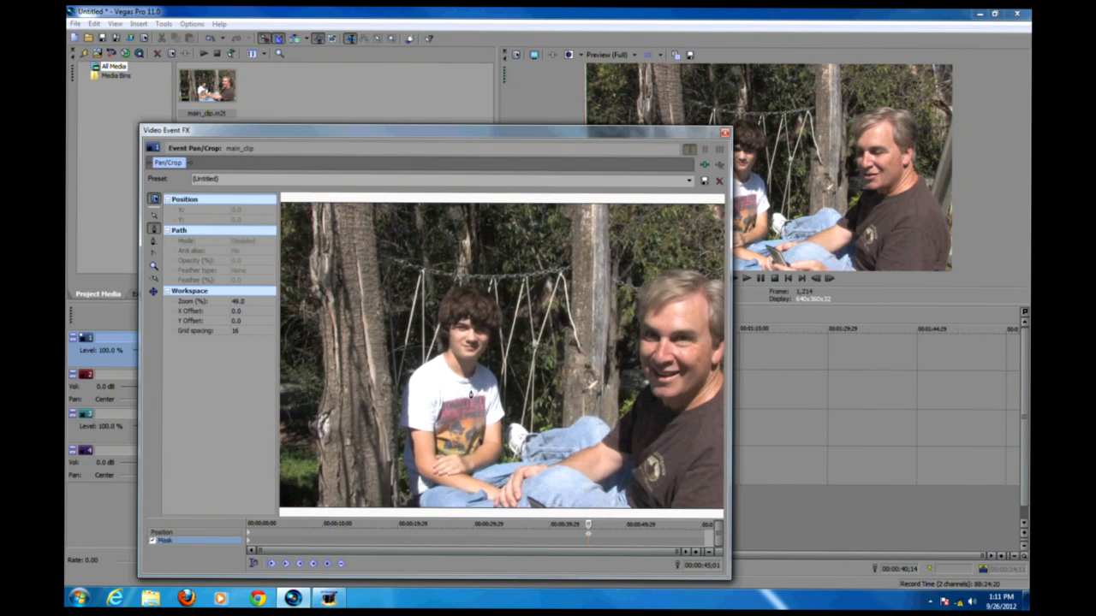
scroll(469, 398, "up", 4)
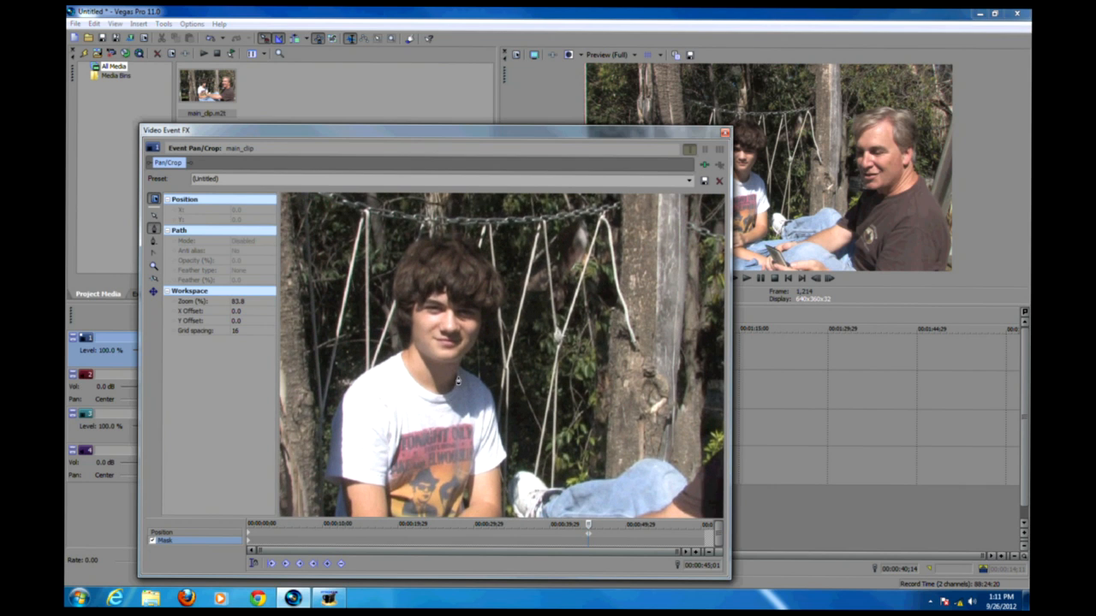
left_click(456, 381)
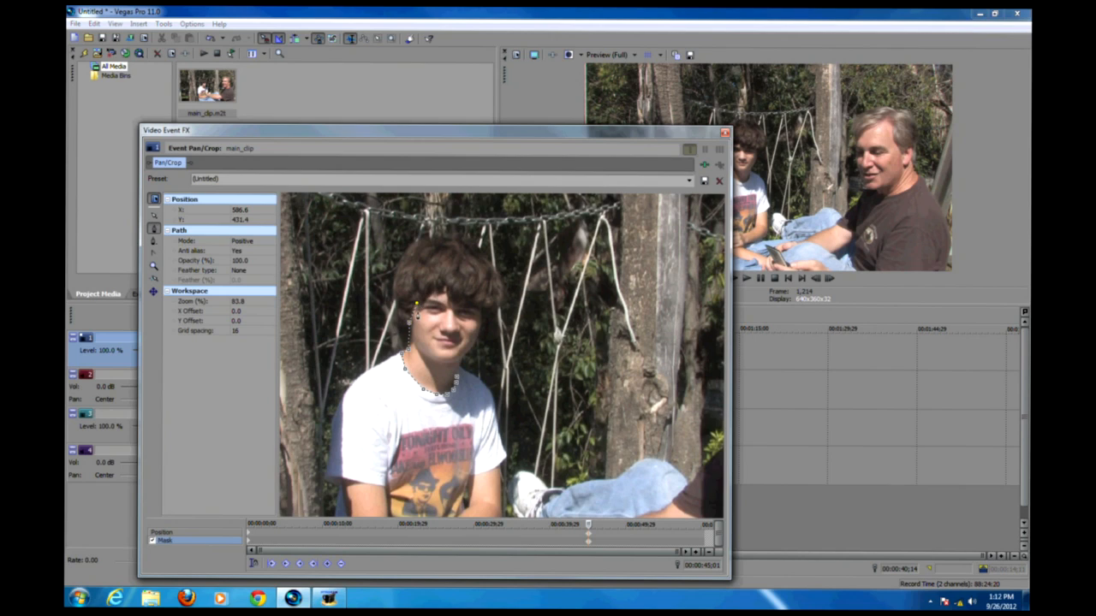
left_click(424, 309)
left_click(462, 305)
left_click(481, 307)
left_click(471, 353)
left_click(463, 363)
left_click(459, 374)
double_click(457, 380)
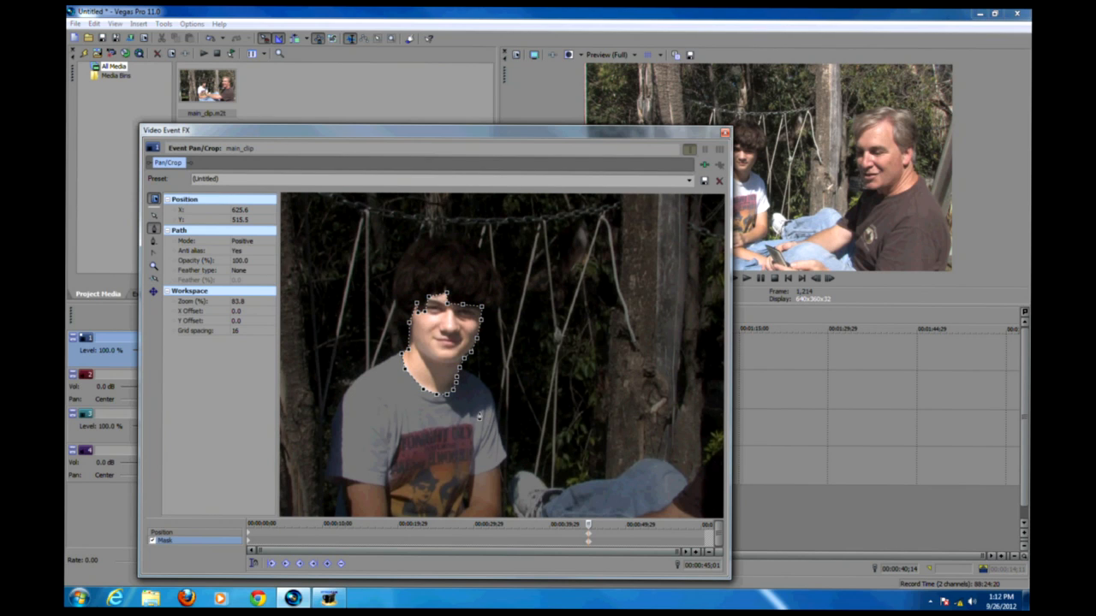
left_click(457, 375)
Set the face mask's feather type to Out and its feather amount to 2.0%
left_click(257, 272)
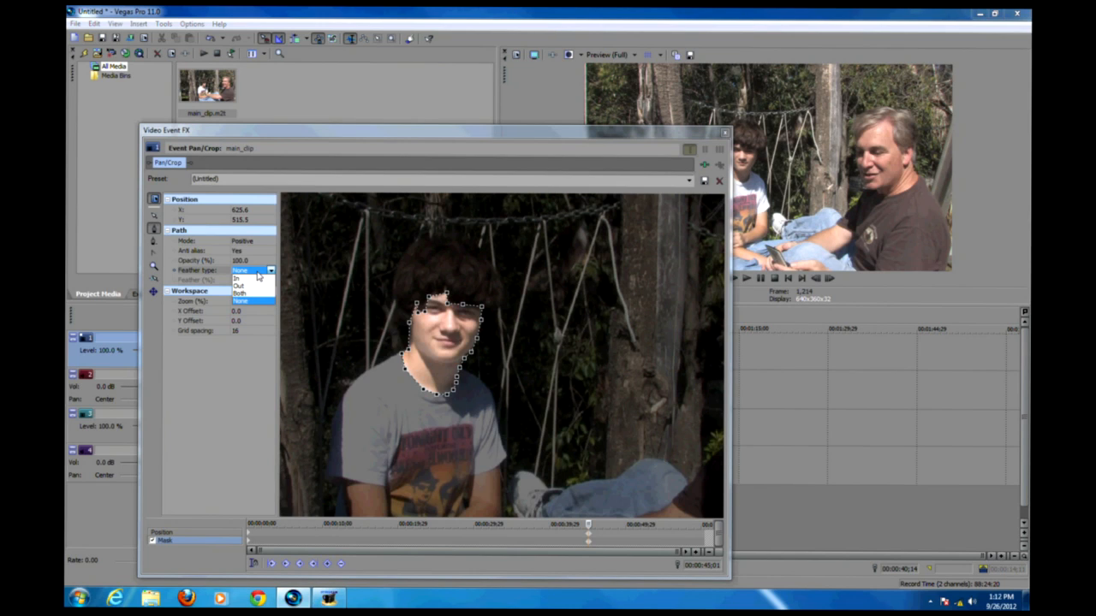
left_click(244, 286)
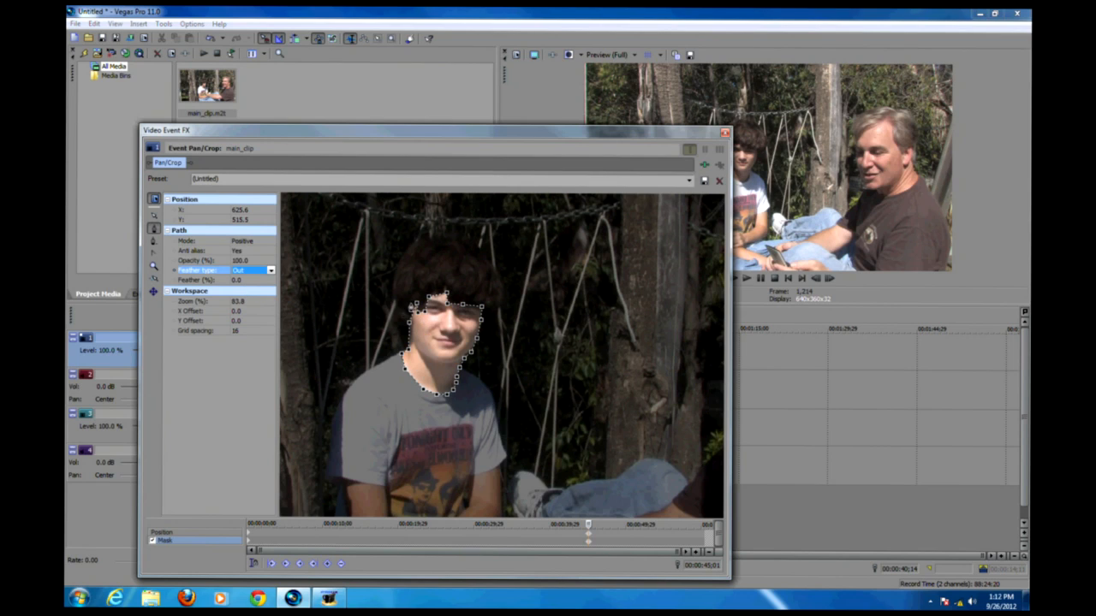
left_click(264, 281)
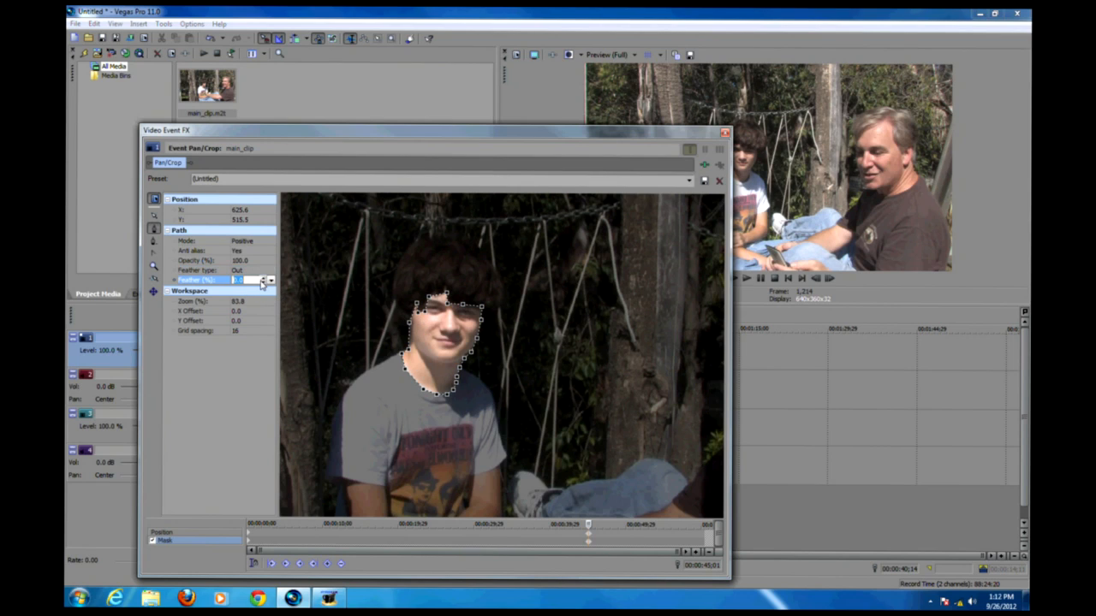
left_click(264, 279)
left_click(264, 279)
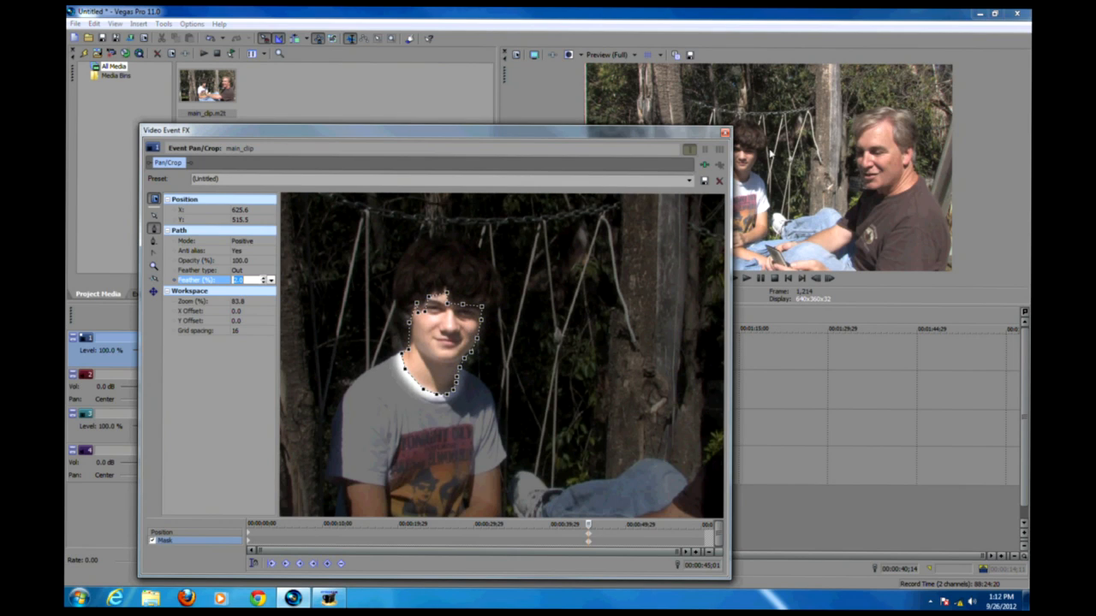
Change the face mask's mode to Negative and close the Pan/Crop window
left_click(260, 244)
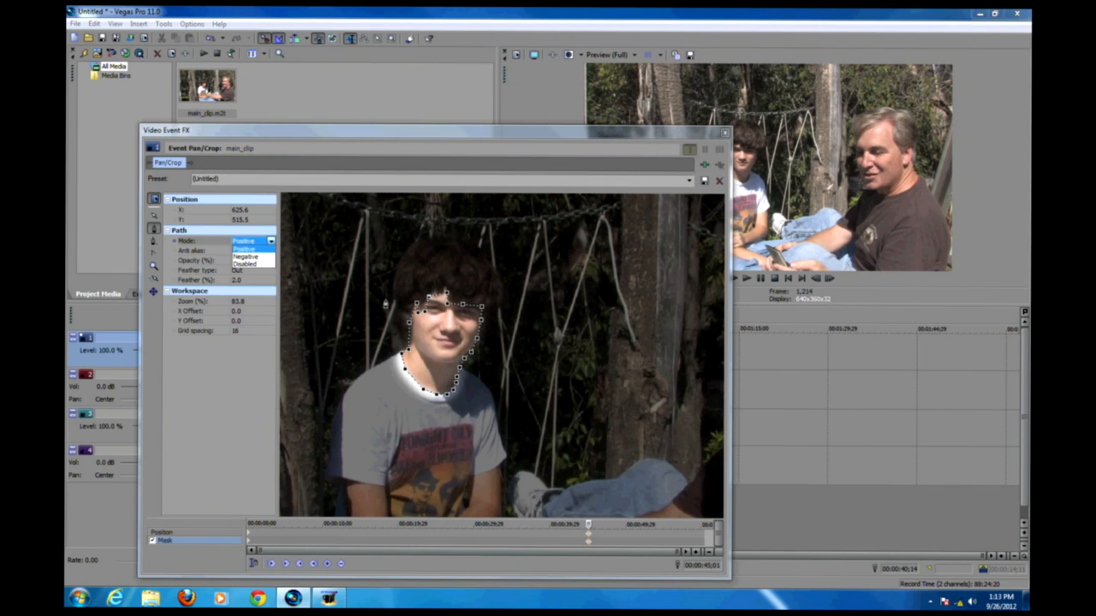
left_click(254, 257)
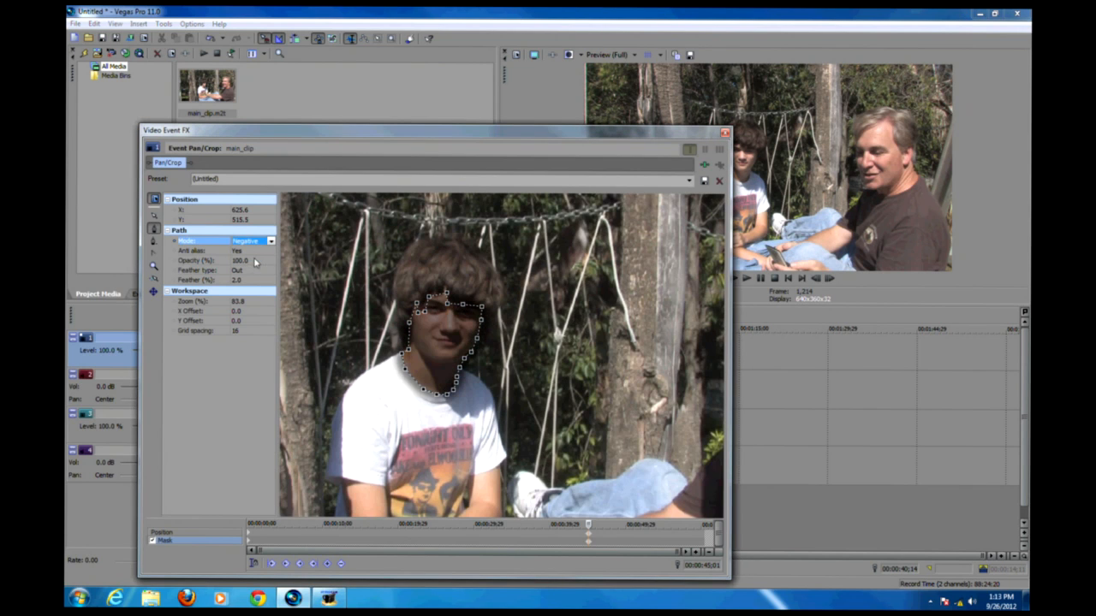
left_click(724, 132)
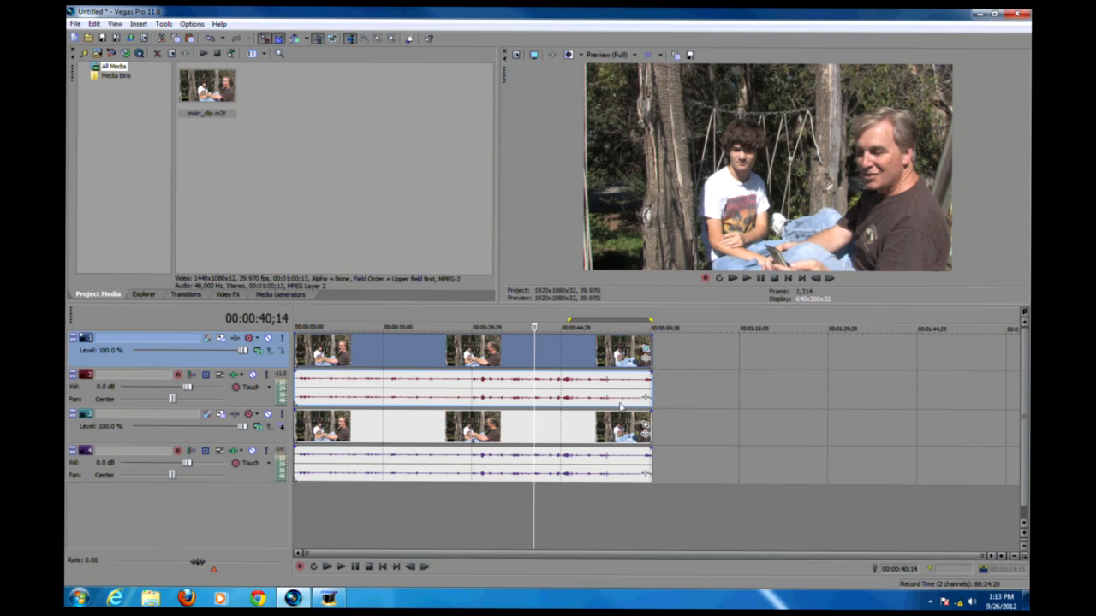
Play to about 00:00:46;05, then check the mask by shifting the lower clip aside and returning it to the timeline start
key("space")
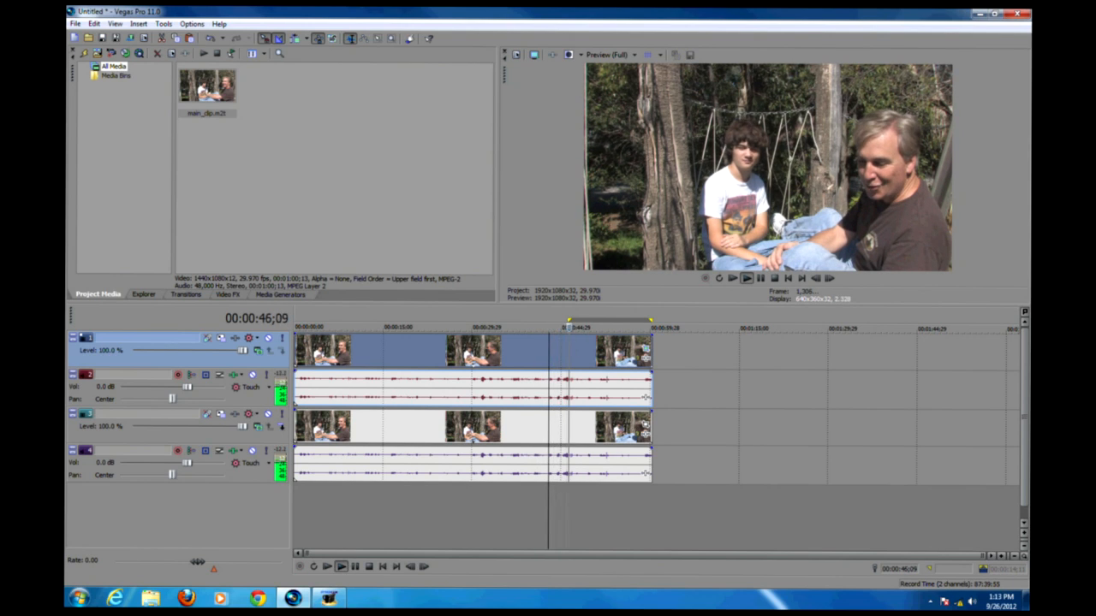
key("Return")
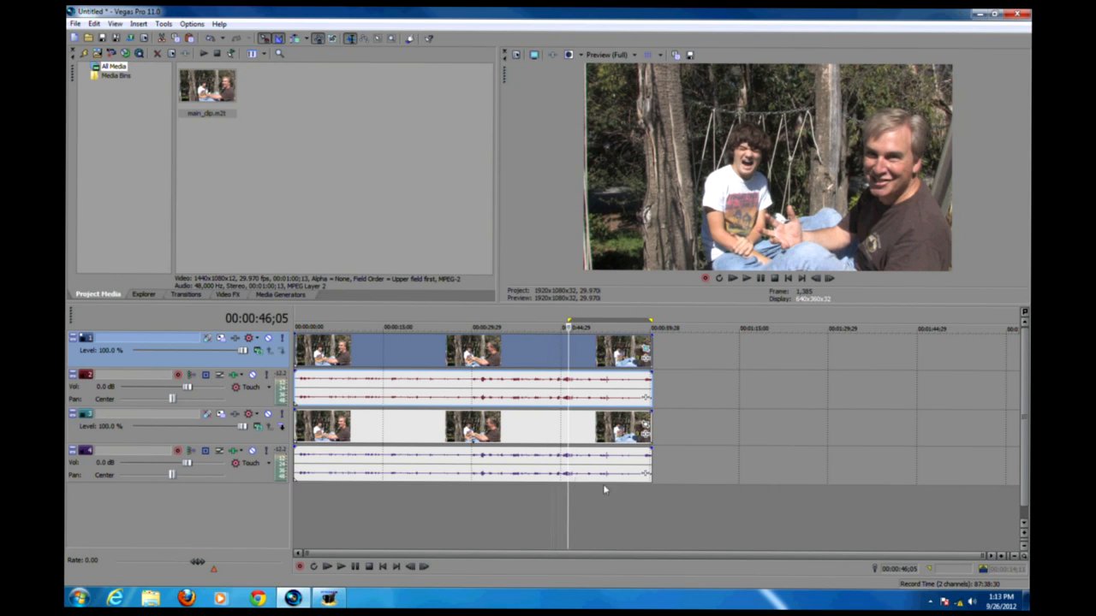
left_click_drag(516, 439, 905, 408)
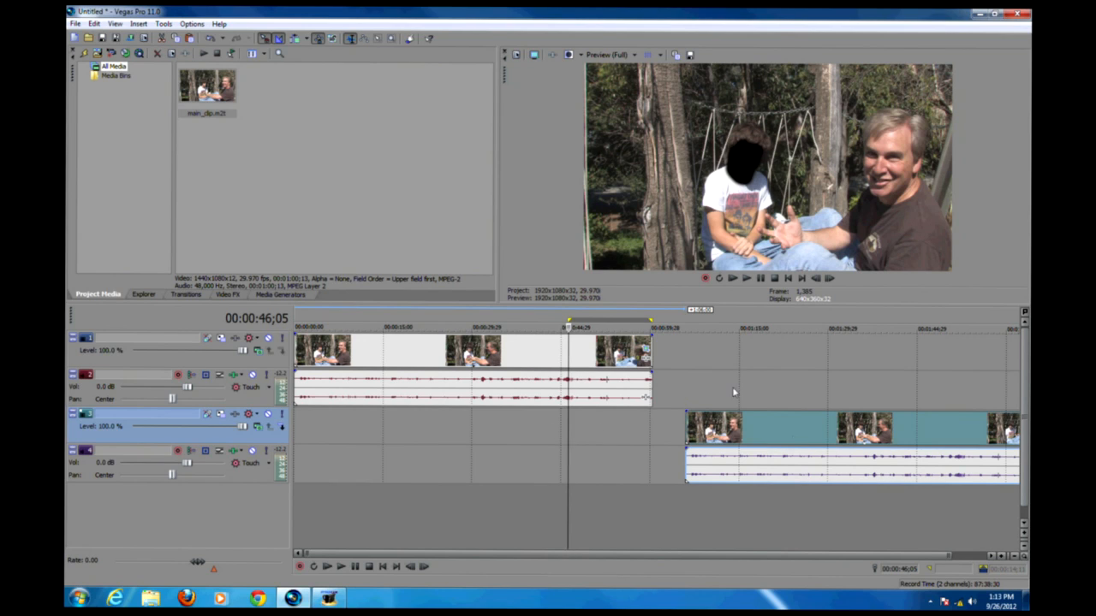
left_click_drag(919, 422, 526, 438)
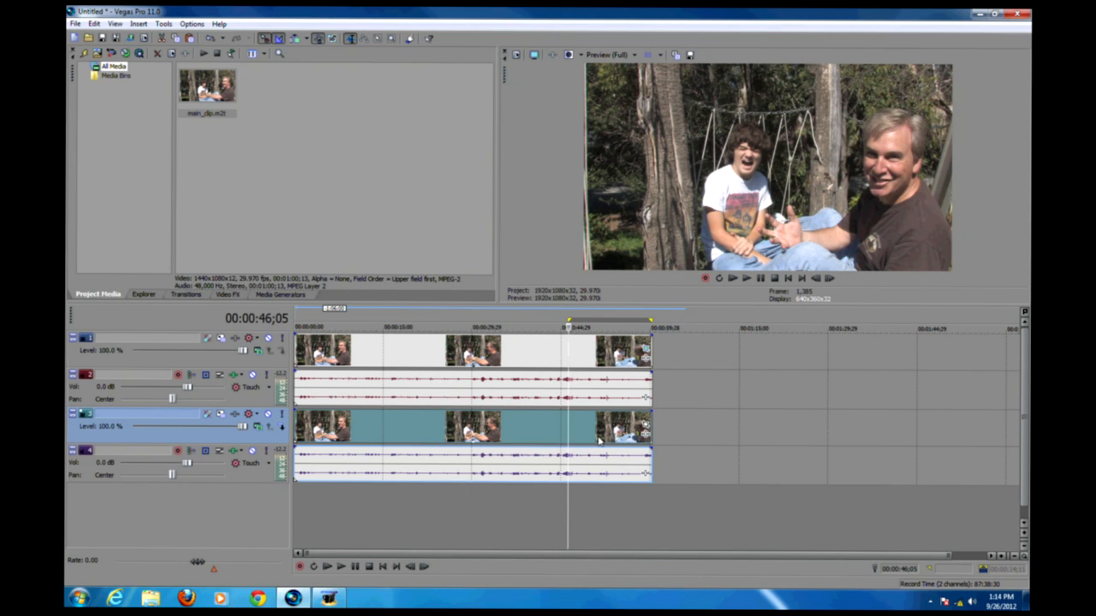
Add the Sony Black and White effect to the lower clip and move the effect window clear of the boy in the preview
left_click(647, 439)
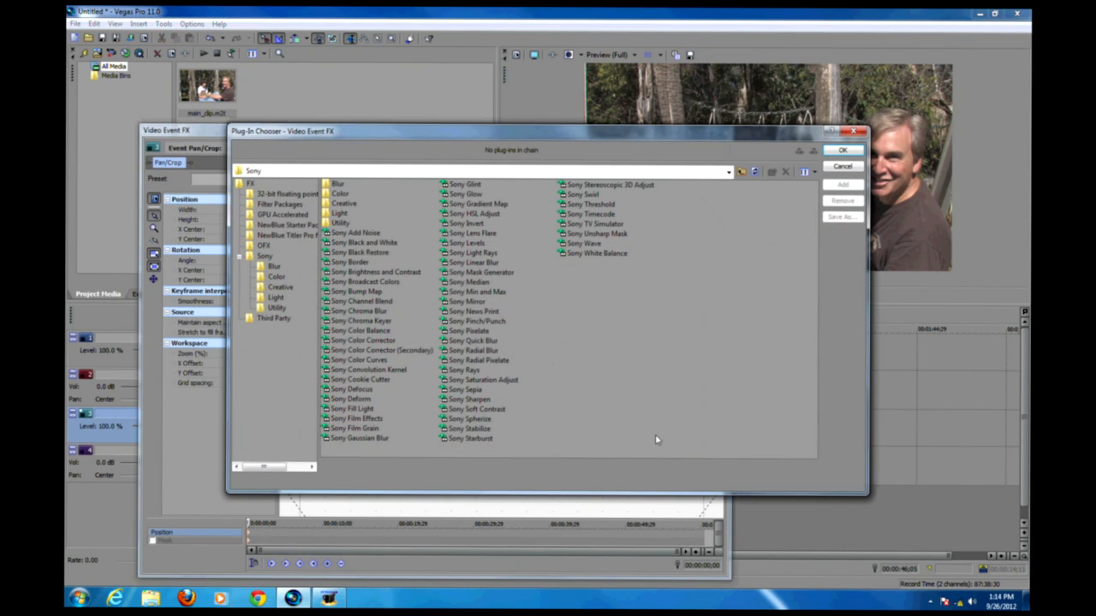
left_click_drag(766, 138, 620, 212)
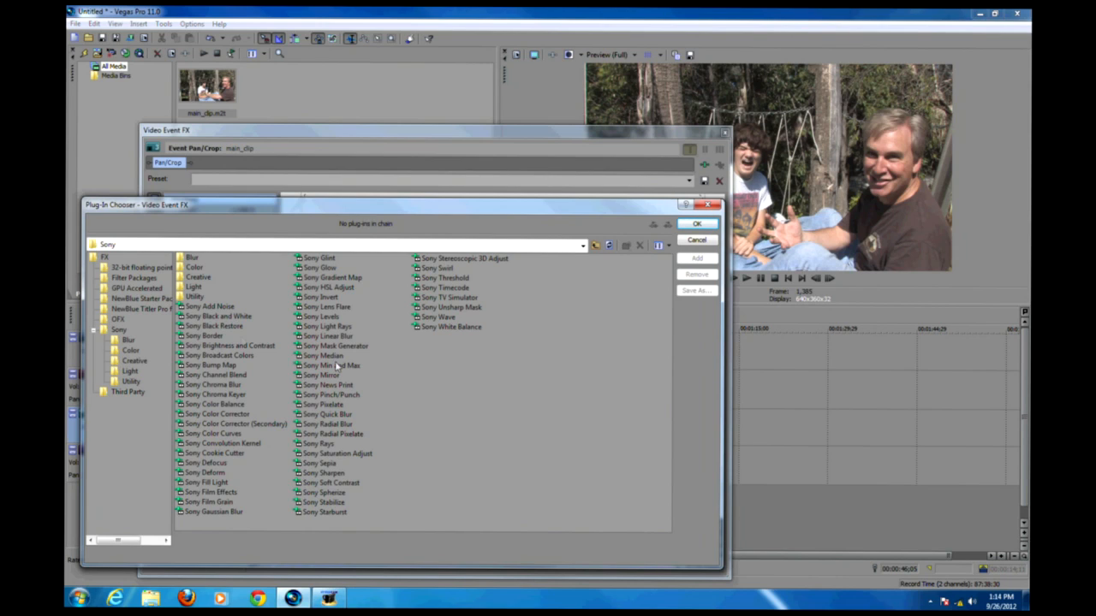
double_click(219, 317)
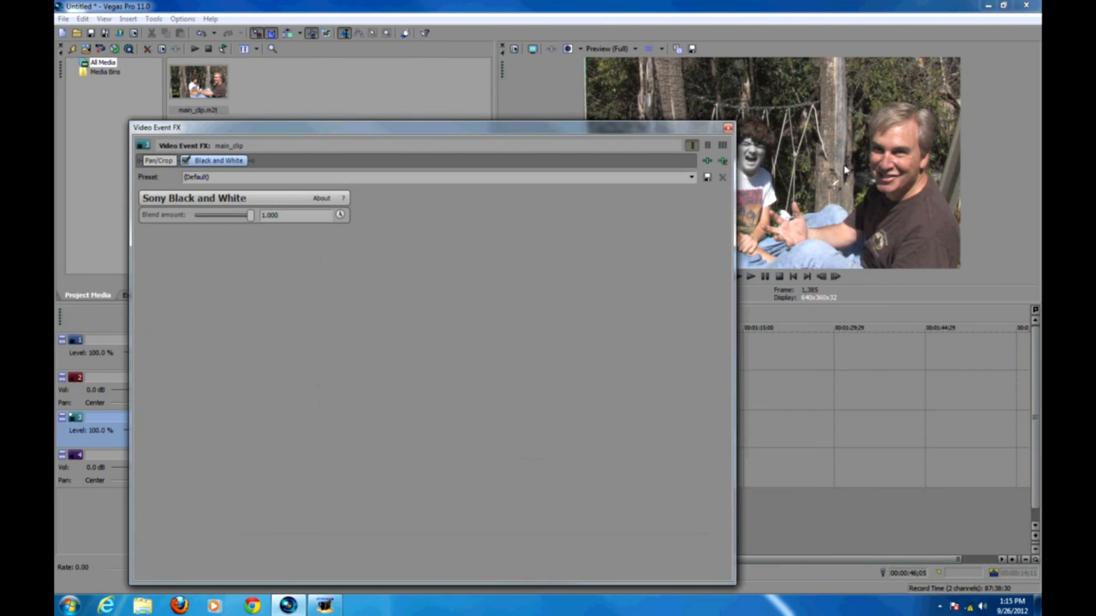
left_click_drag(643, 129, 568, 118)
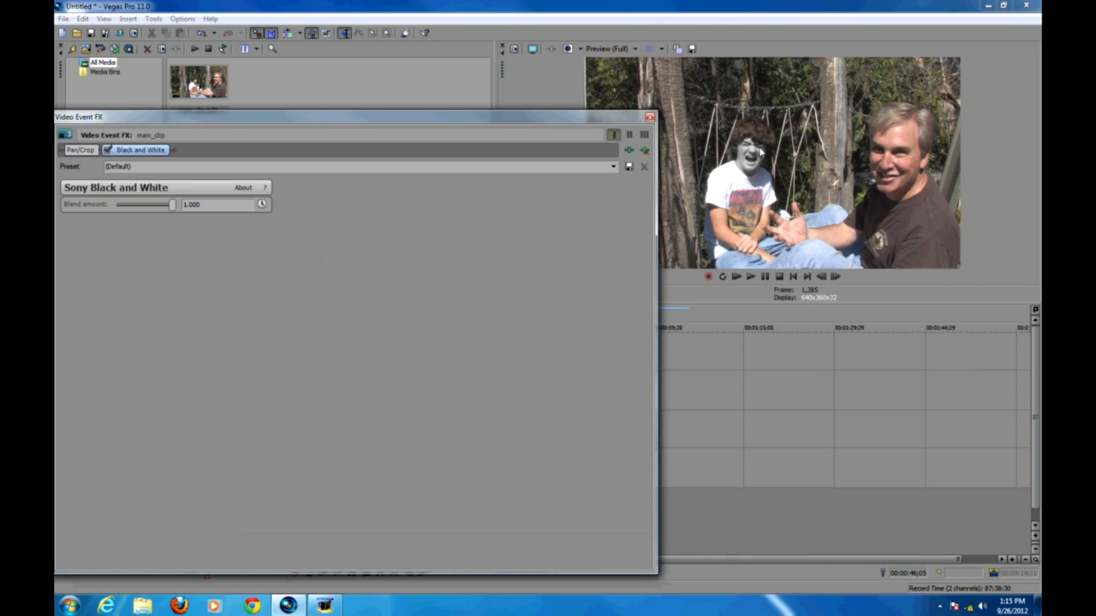
Add the Sony Brightness and Contrast effect to the lower clip and set its contrast to about 0.221
left_click(628, 150)
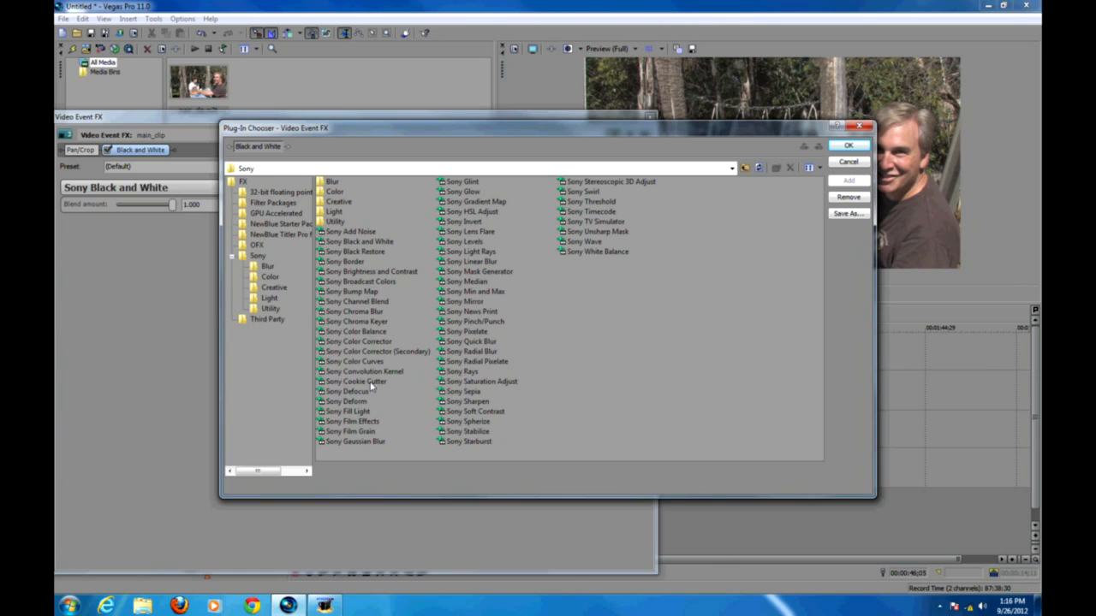
double_click(378, 272)
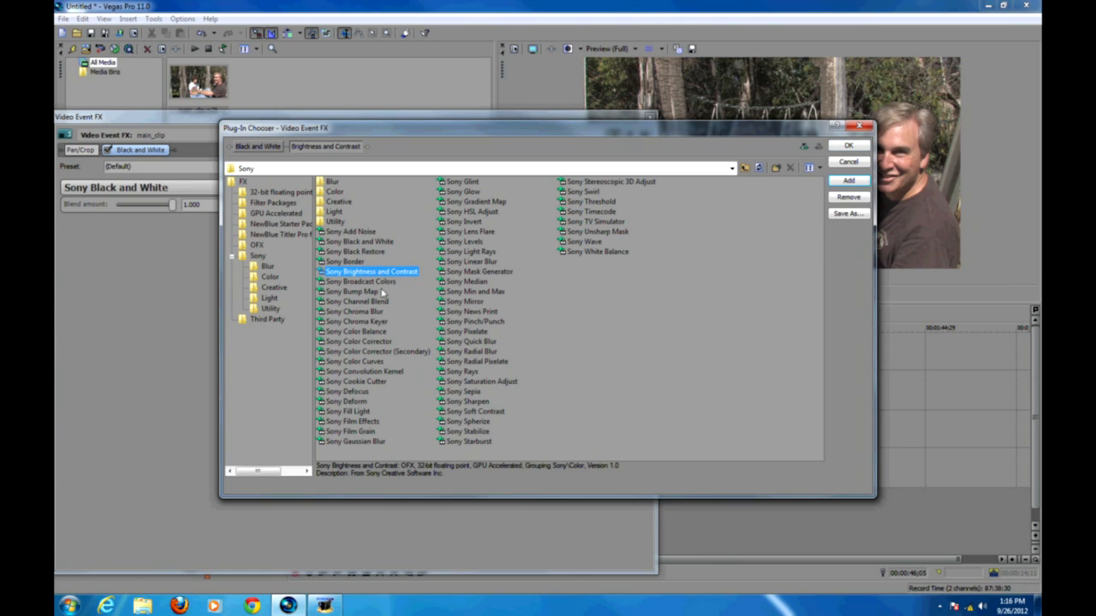
left_click(848, 146)
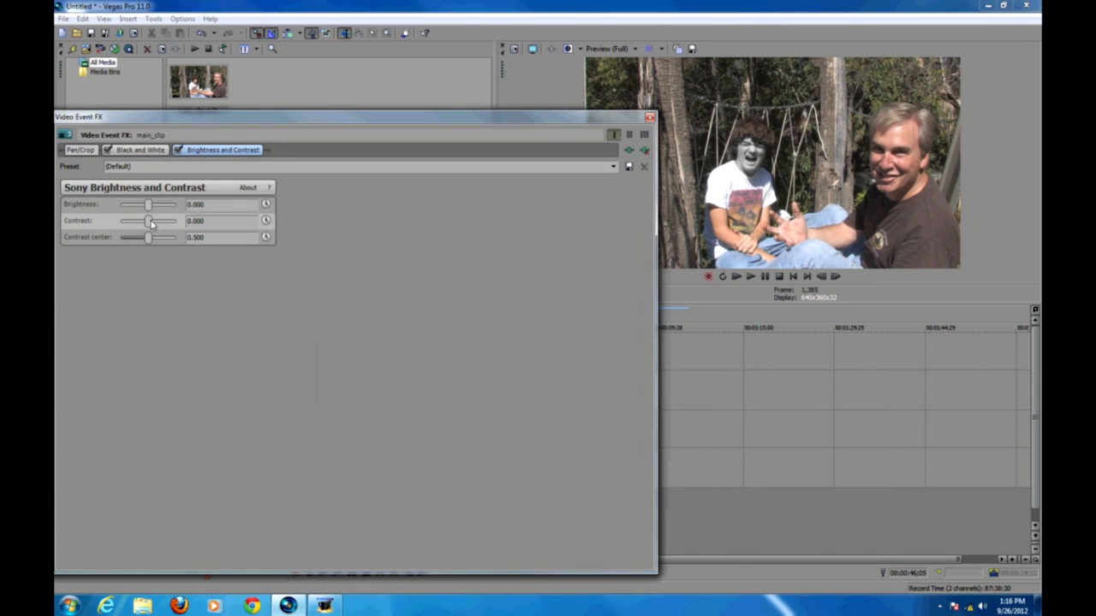
left_click_drag(150, 221, 157, 223)
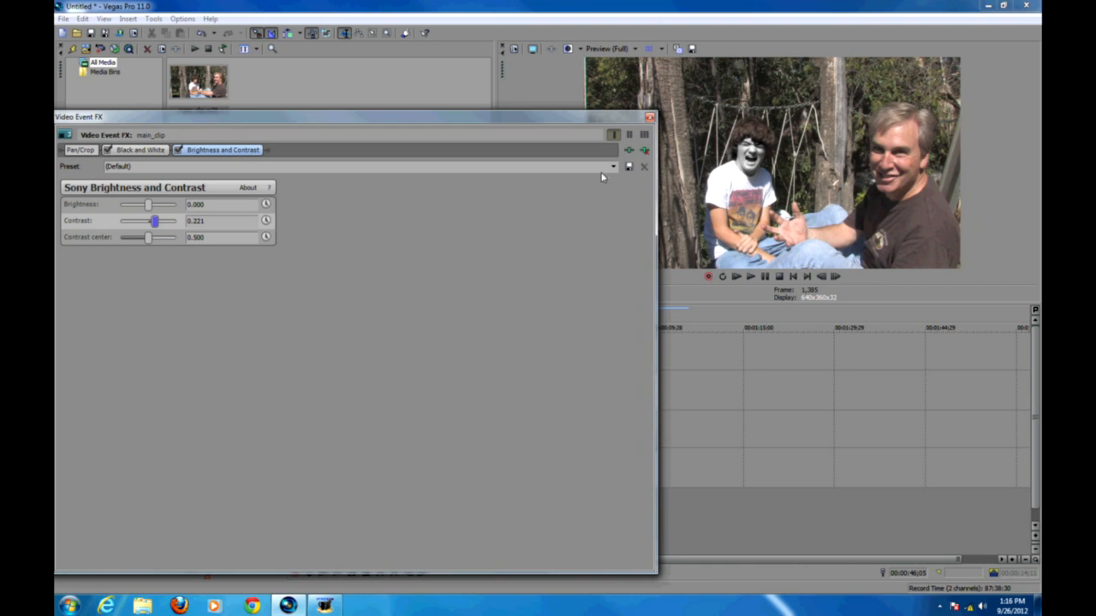
Add the Sony Bump Map effect to the lower clip, set its intensity to about 0.189 and close the effects window
left_click(628, 150)
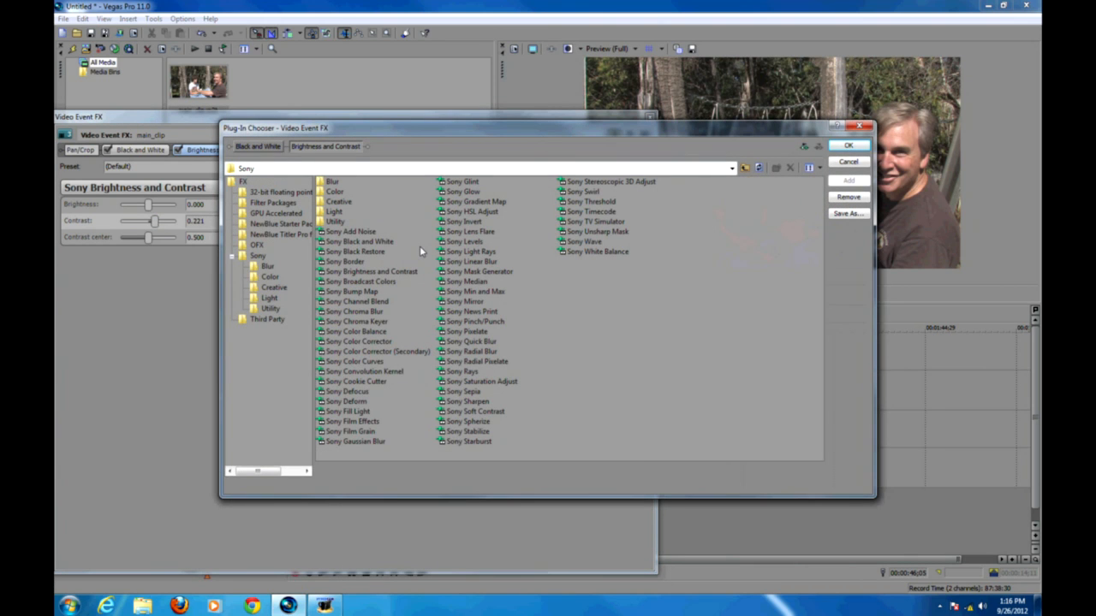
double_click(367, 293)
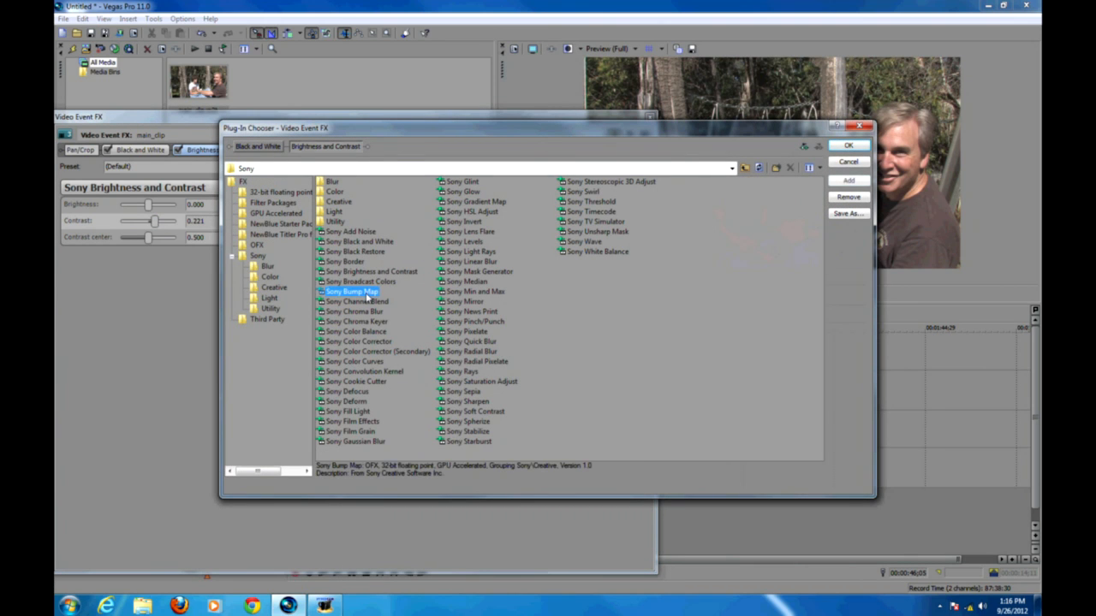
left_click(859, 150)
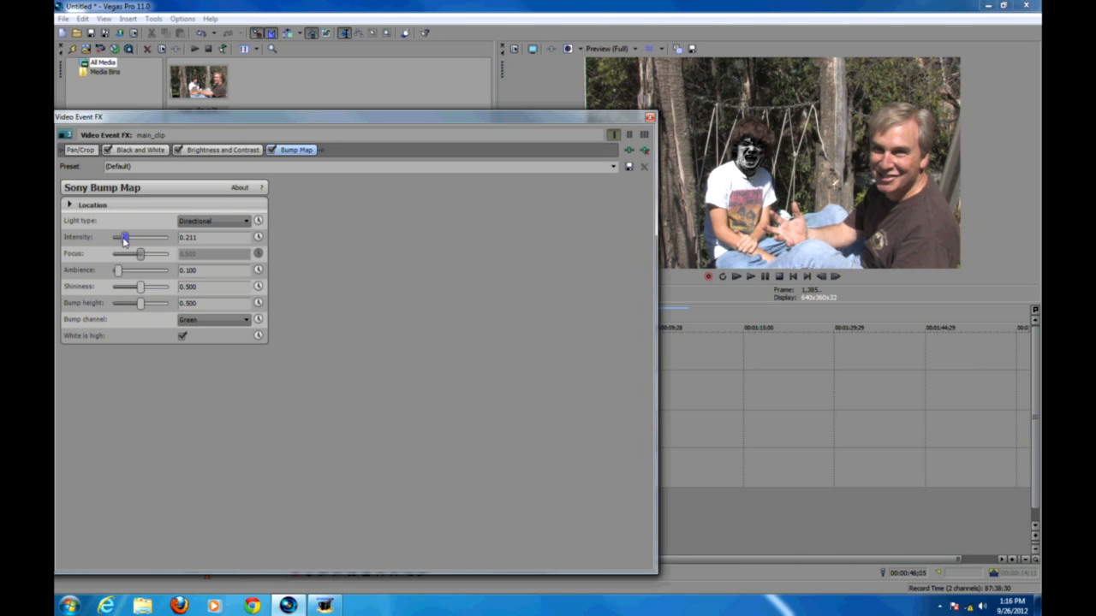
left_click_drag(124, 242, 123, 241)
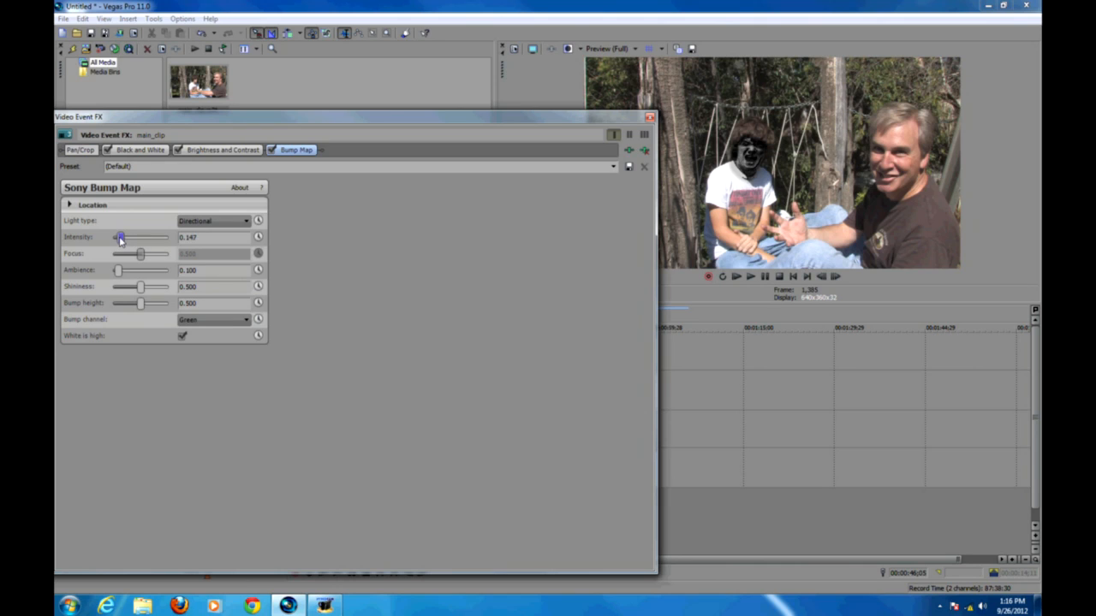
left_click_drag(121, 238, 122, 239)
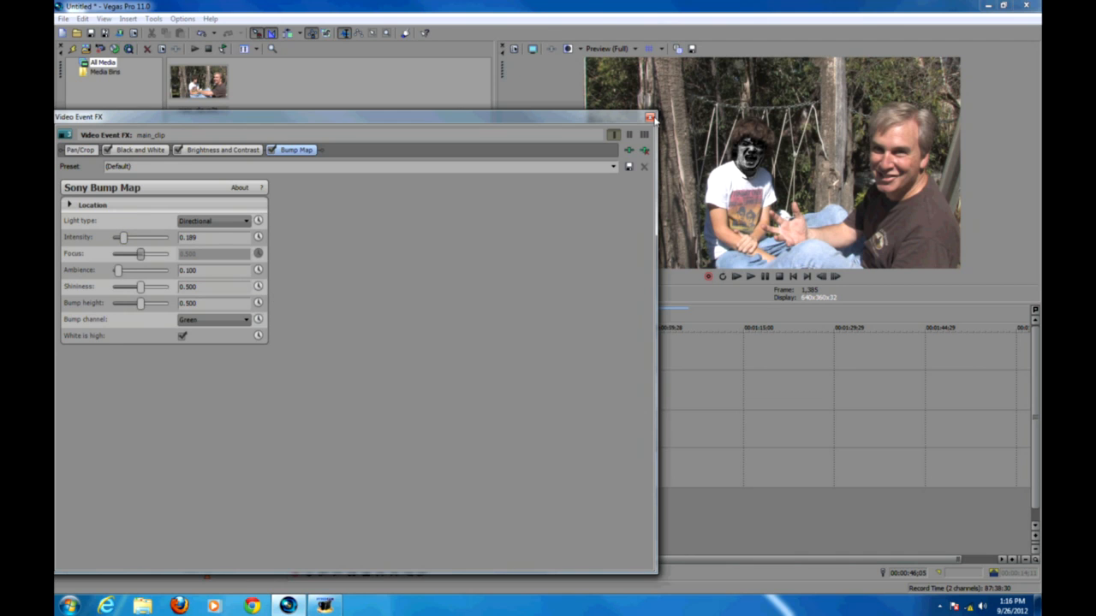
left_click(649, 118)
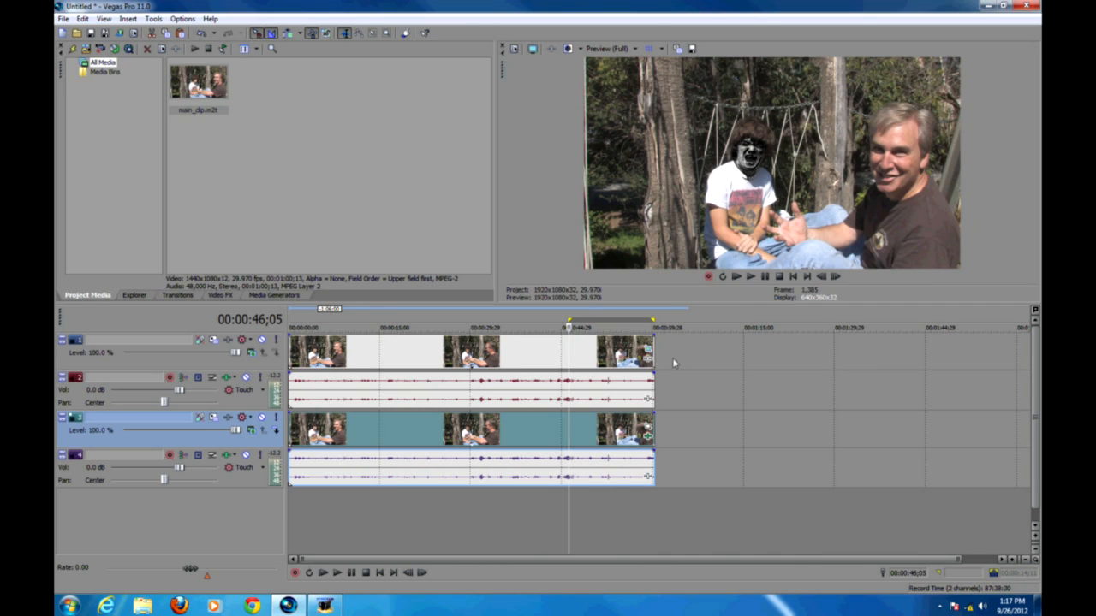
Reopen the lower clip's effects, enable animation for the Bump Map intensity and add another keyframe further along its lane
left_click(647, 440)
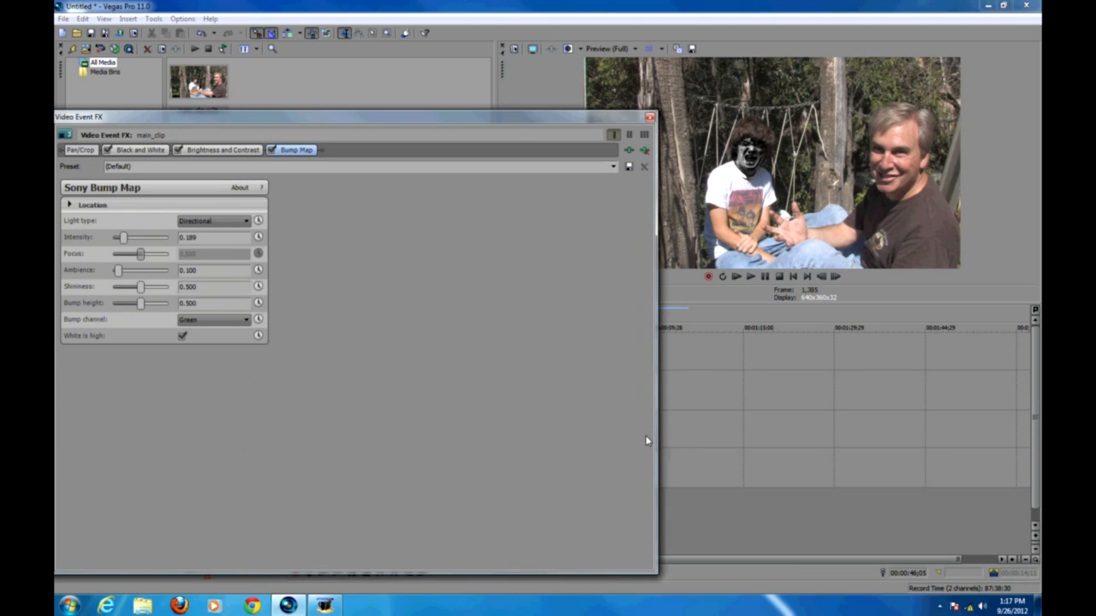
left_click(257, 237)
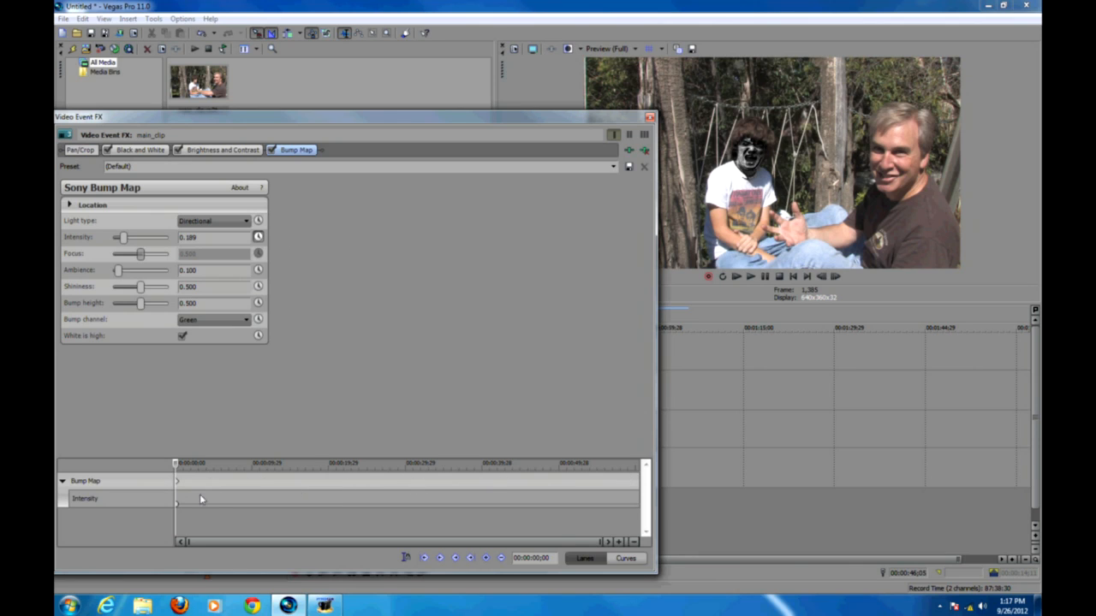
left_click(309, 498)
double_click(309, 498)
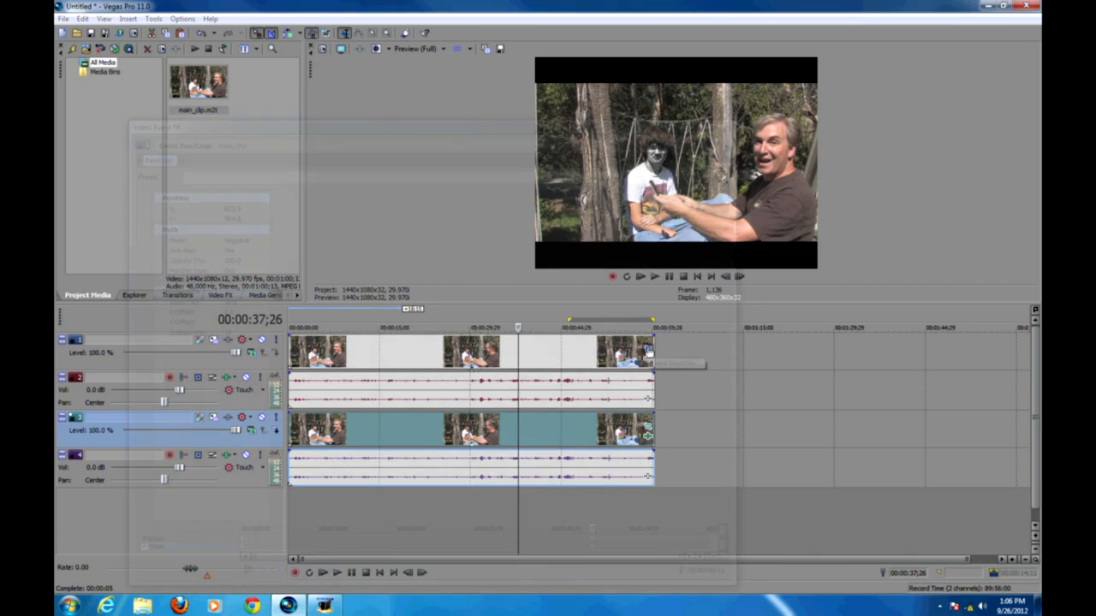
Open the upper clip's Pan/Crop and move the whole mask onto the boy's face at 00:00:45;24, to about X 630.1, Y 474.4
left_click(648, 350)
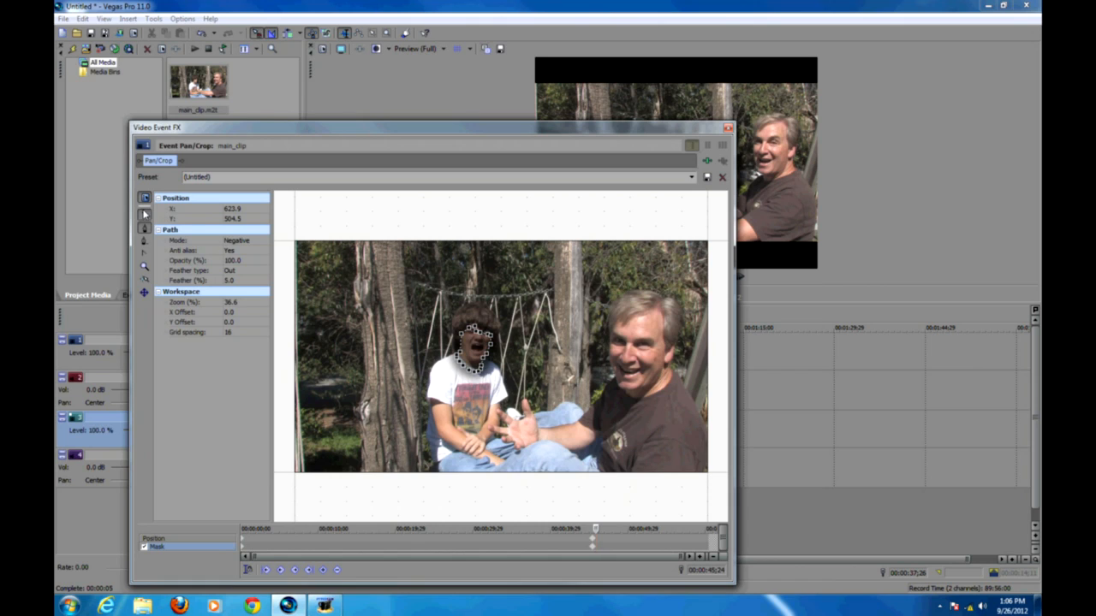
left_click(477, 334)
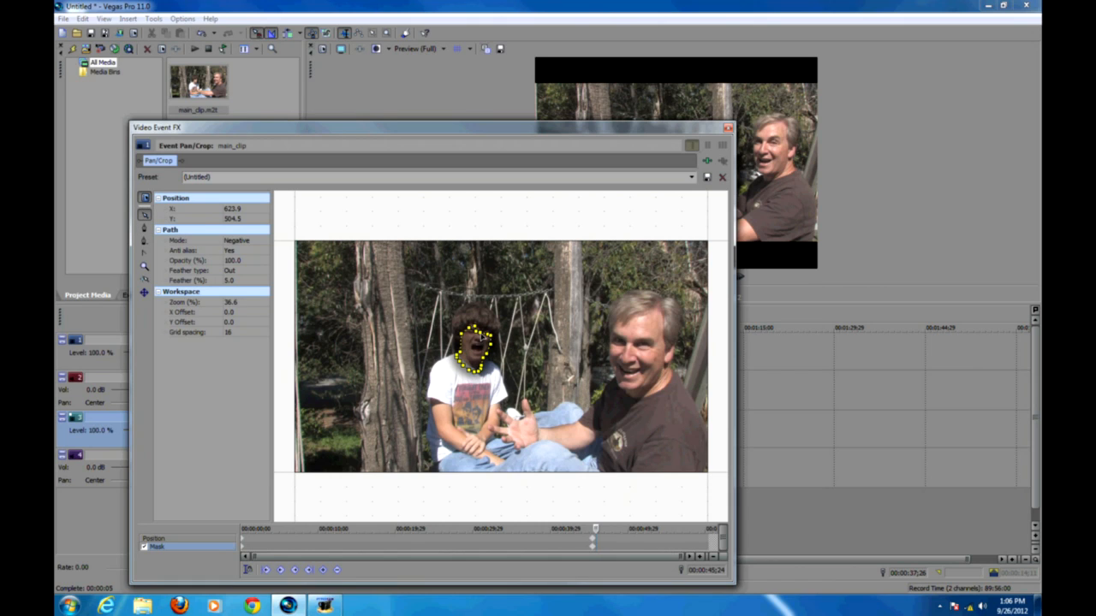
left_click_drag(484, 340, 486, 330)
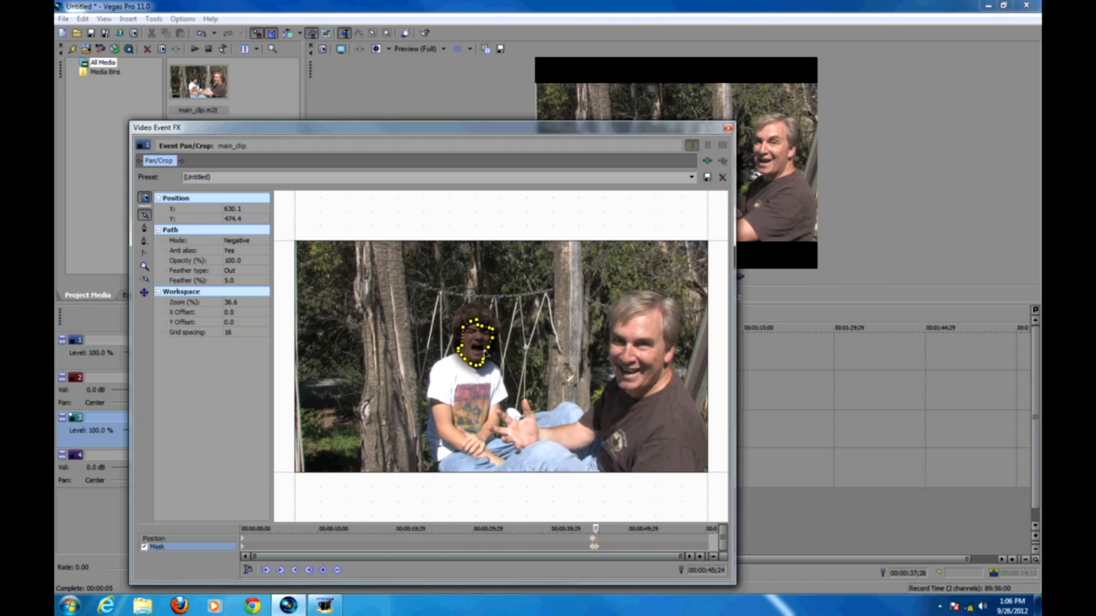
Realign the mask with the face at 00:00:47;10 (about X 646.5, Y 482.6) and 00:00:47;28 (about X 628.0, Y 474.4), and close Pan/Crop
left_click_drag(597, 529, 607, 529)
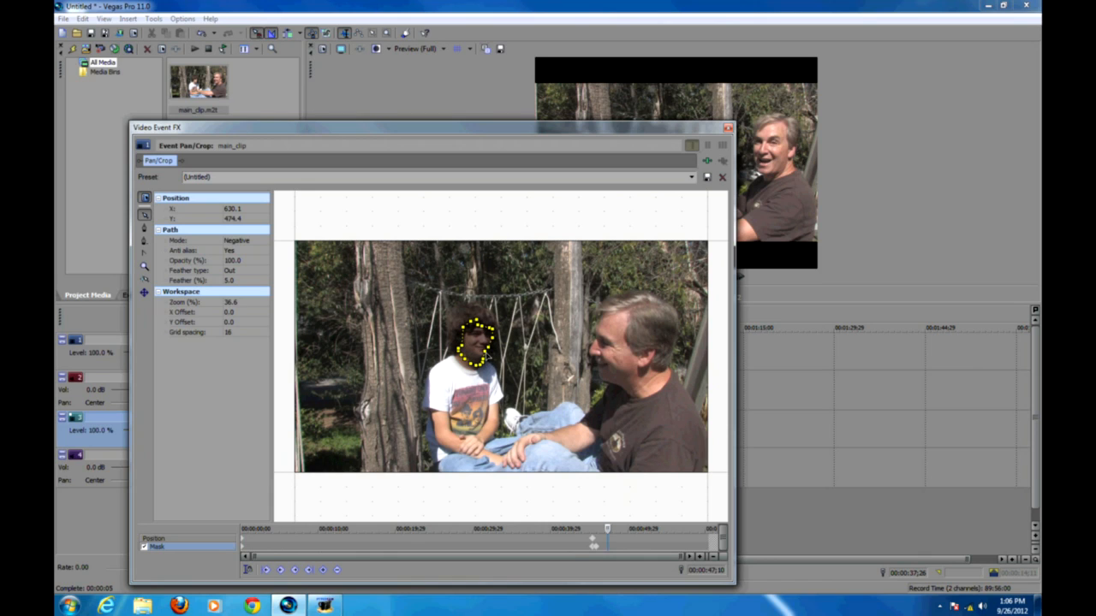
left_click_drag(486, 356, 492, 358)
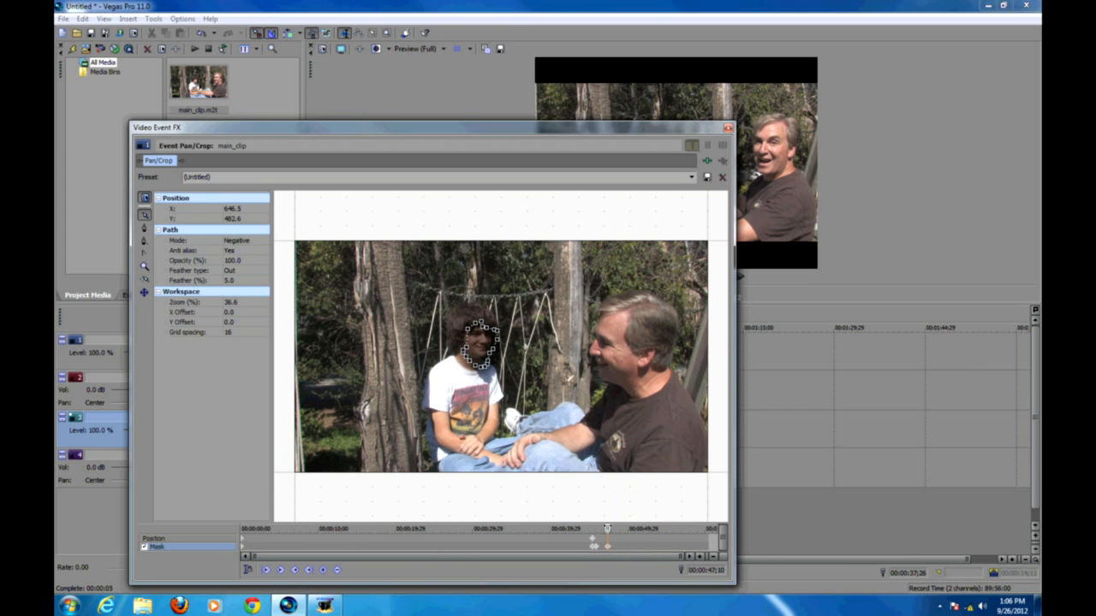
left_click_drag(607, 529, 612, 529)
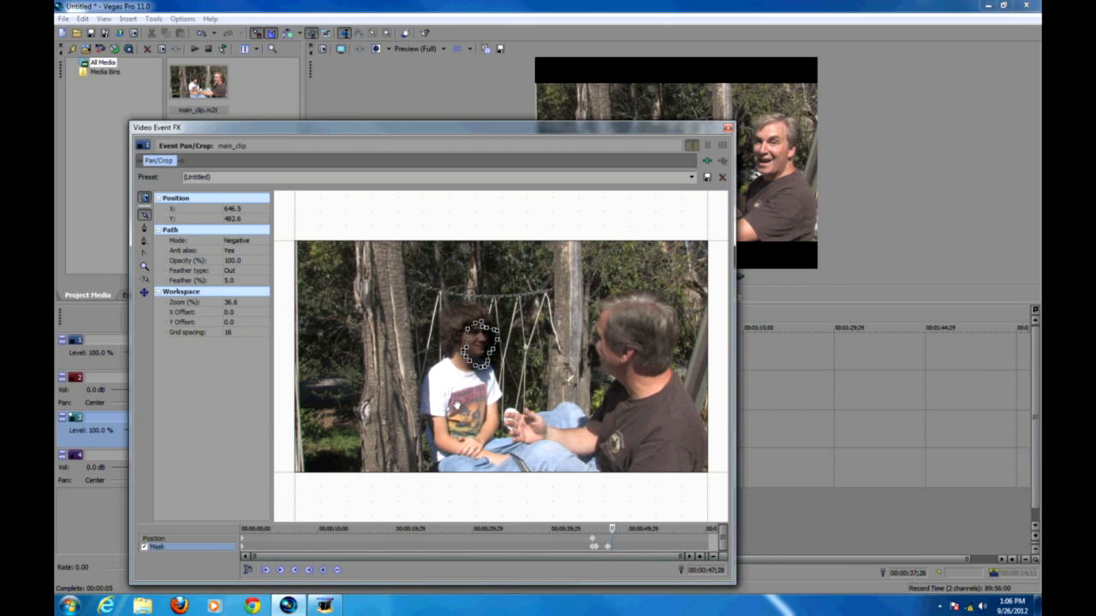
left_click_drag(482, 369, 476, 366)
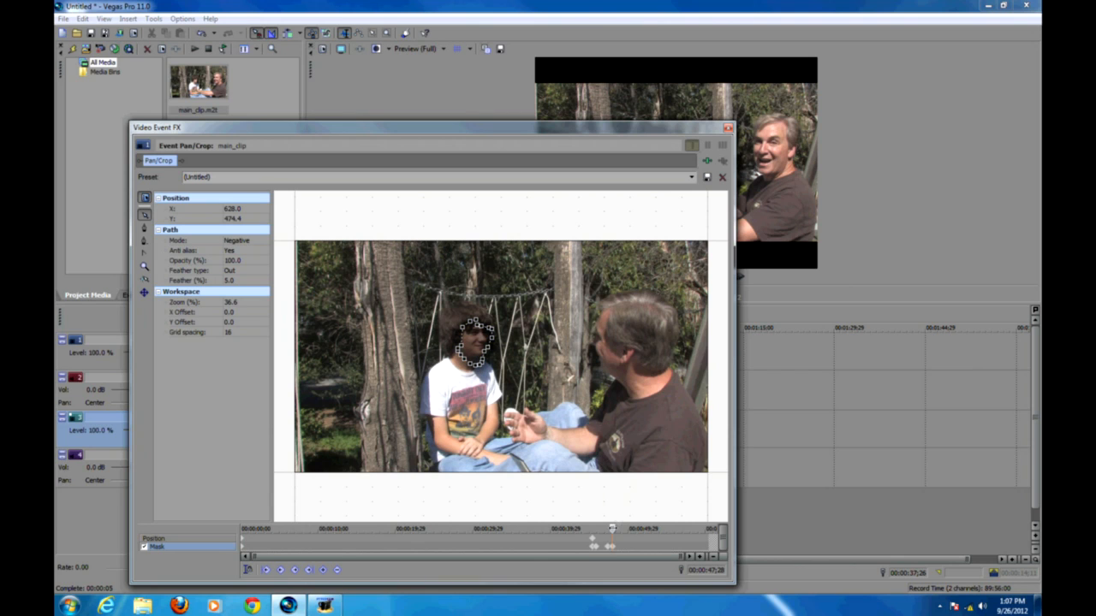
left_click_drag(612, 529, 614, 529)
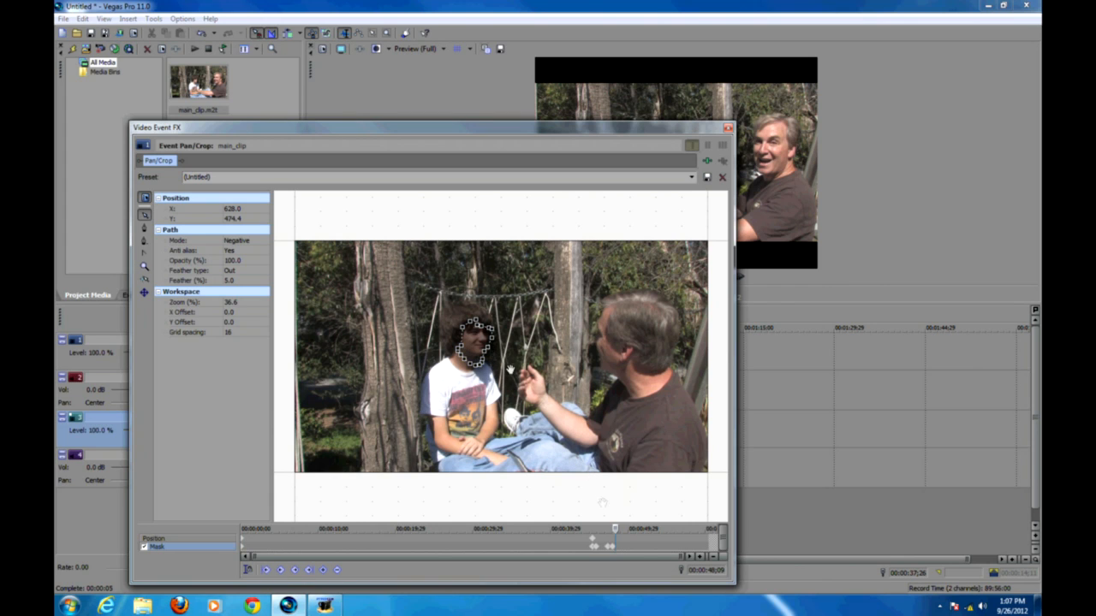
left_click(728, 127)
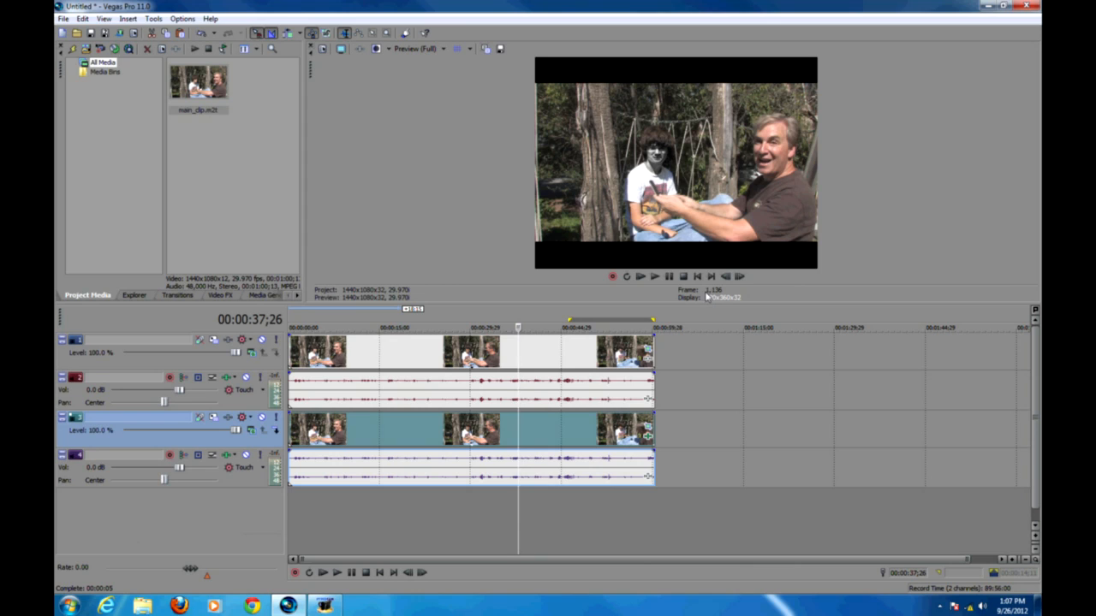